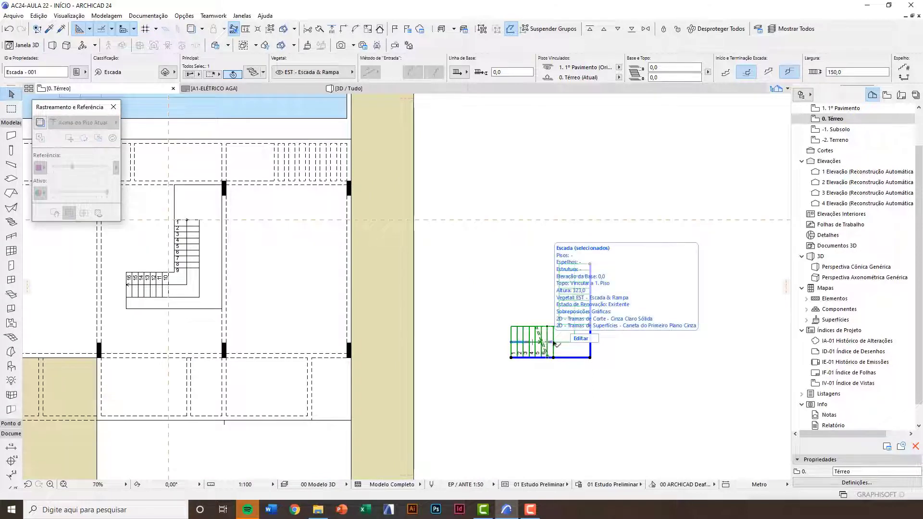
Select the L-shaped stair placed outside the building on the Térreo plan and enter its editing mode.
scroll(547, 343, up, 4)
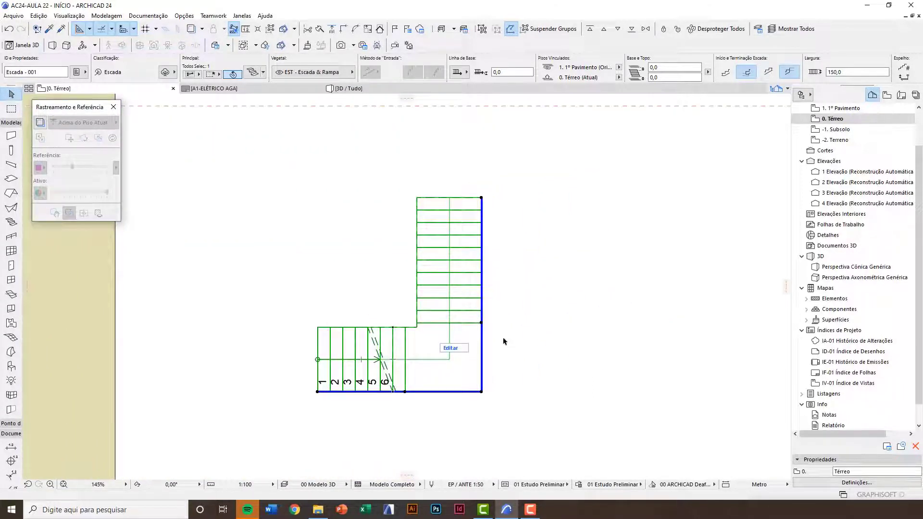
click(505, 352)
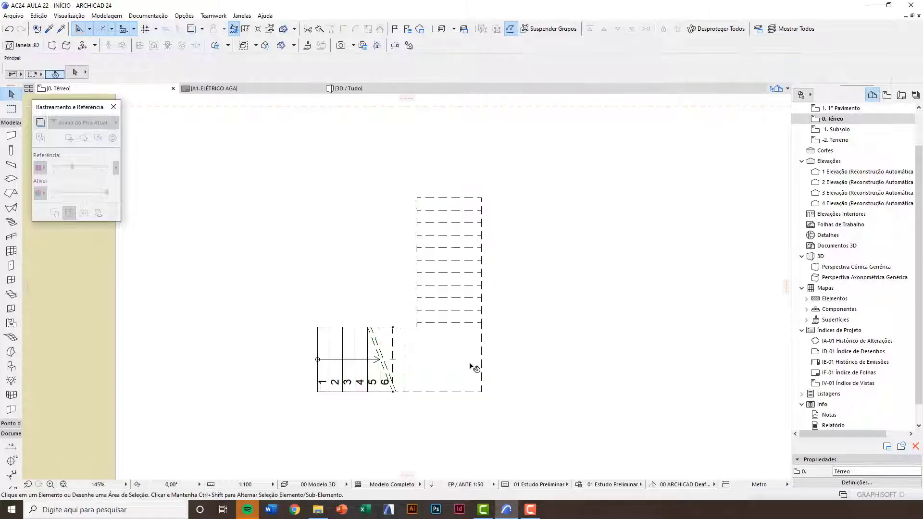
click(473, 367)
scroll(500, 327, up, 2)
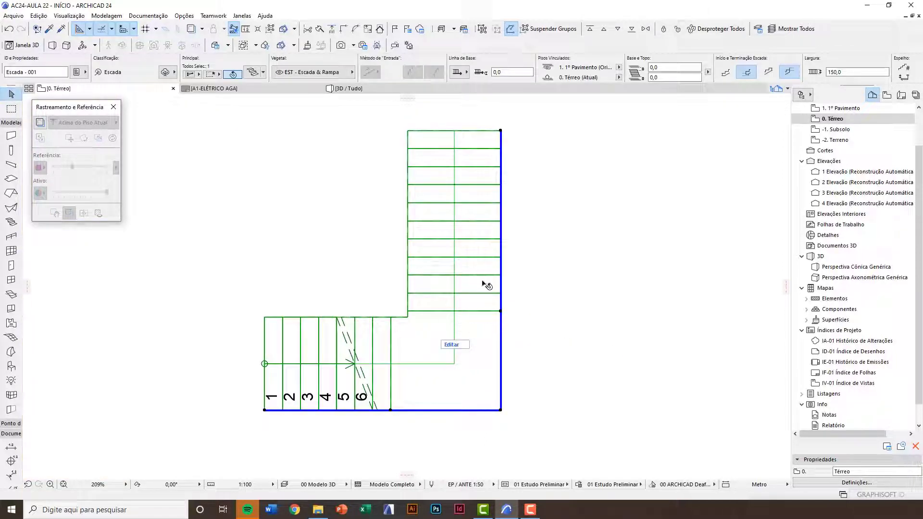
click(462, 346)
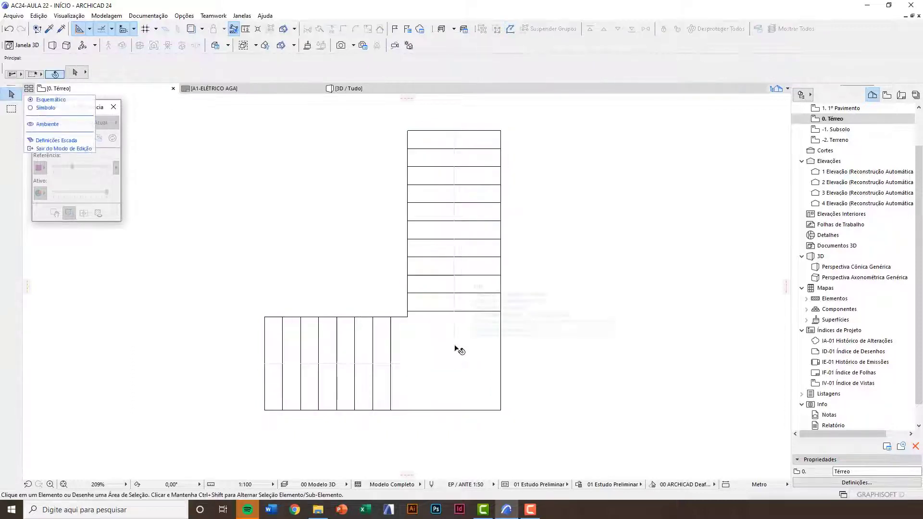
Close the Rastreamento e Referência palette and switch the stair editing display from Esquemático to Símbolo.
scroll(420, 345, down, 5)
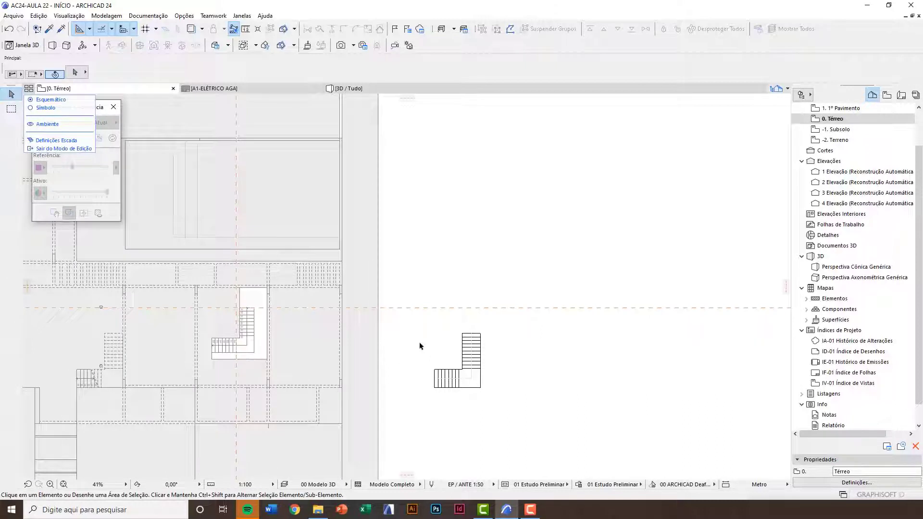
middle_drag(189, 355, 275, 379)
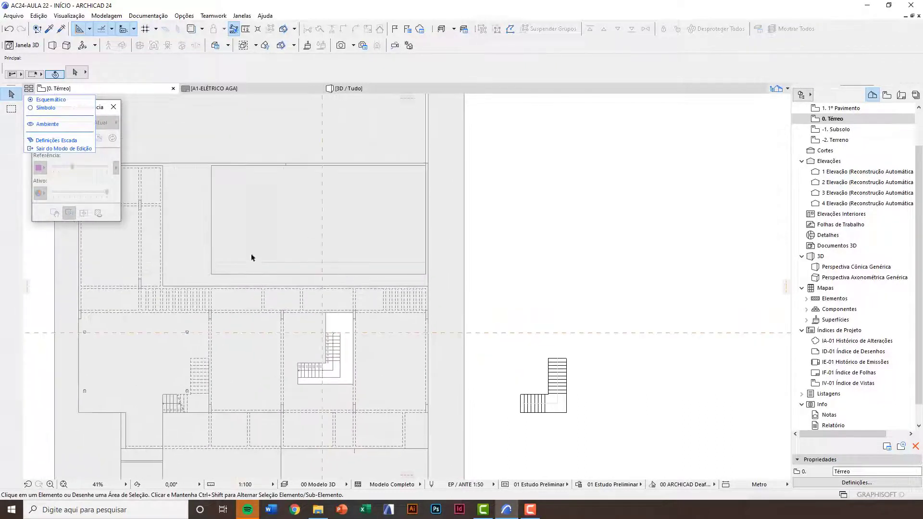
scroll(525, 426, up, 3)
middle_drag(624, 373, 510, 369)
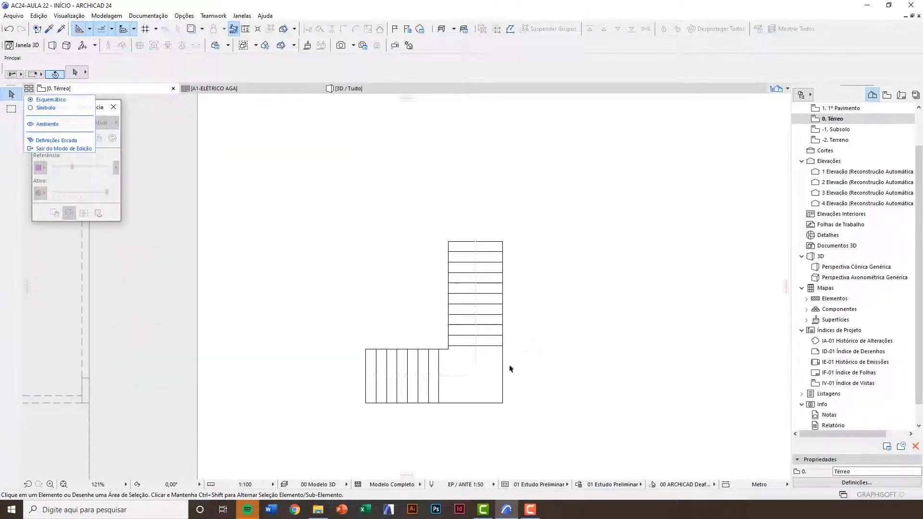
scroll(479, 371, up, 1)
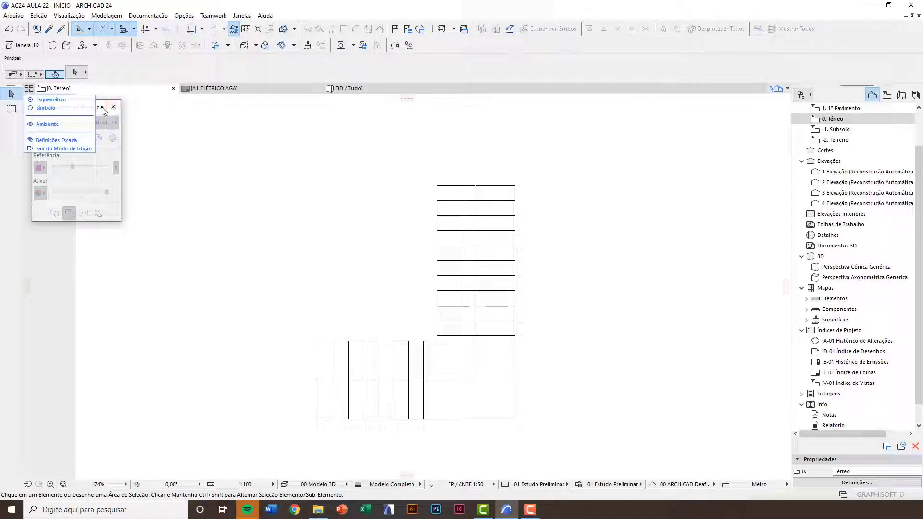
drag(102, 110, 188, 180)
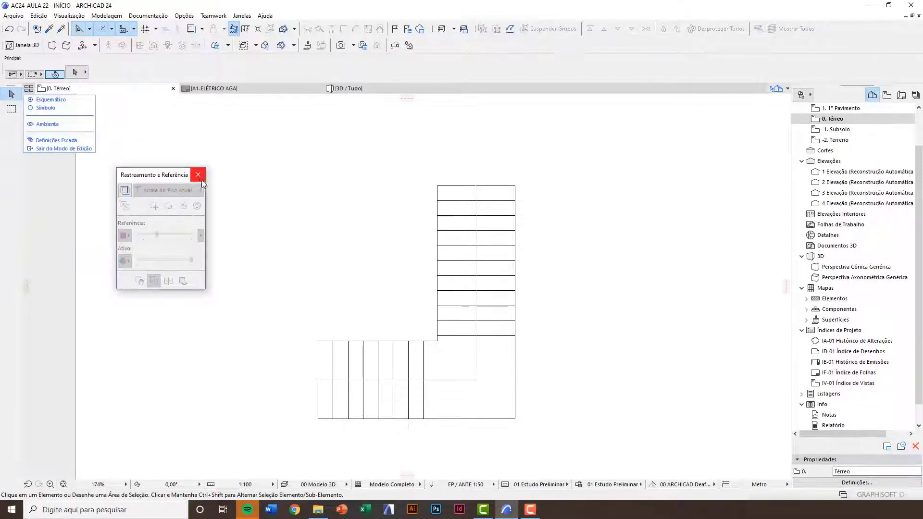
click(201, 177)
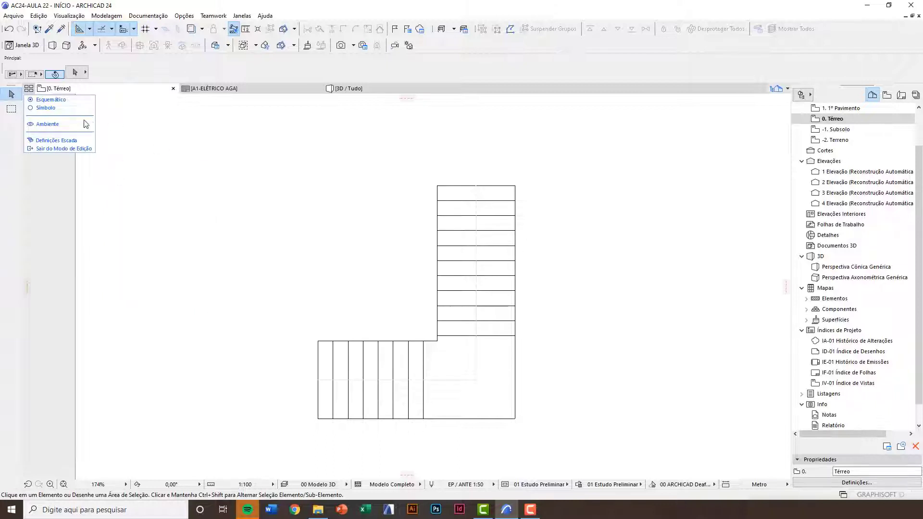
click(32, 110)
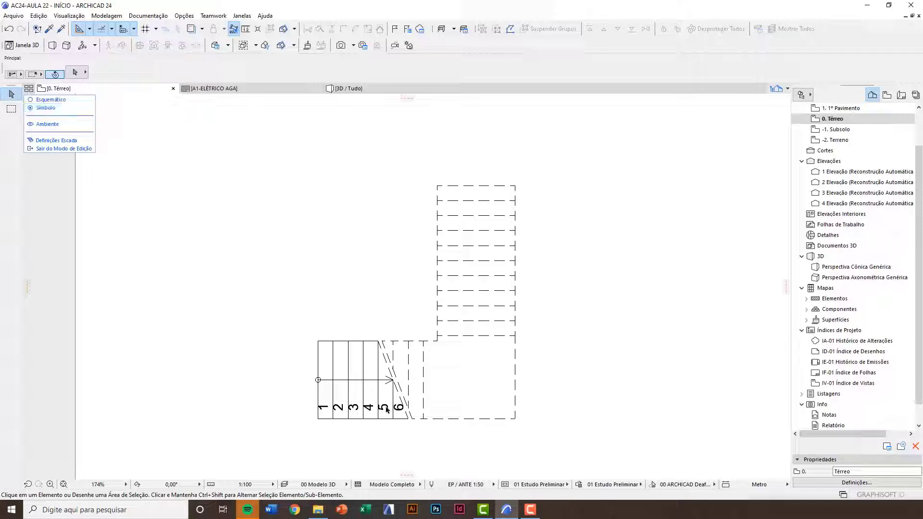
Try moving the number of tread 5 away from the lower flight's outer edge, toward the walking line.
scroll(387, 412, up, 5)
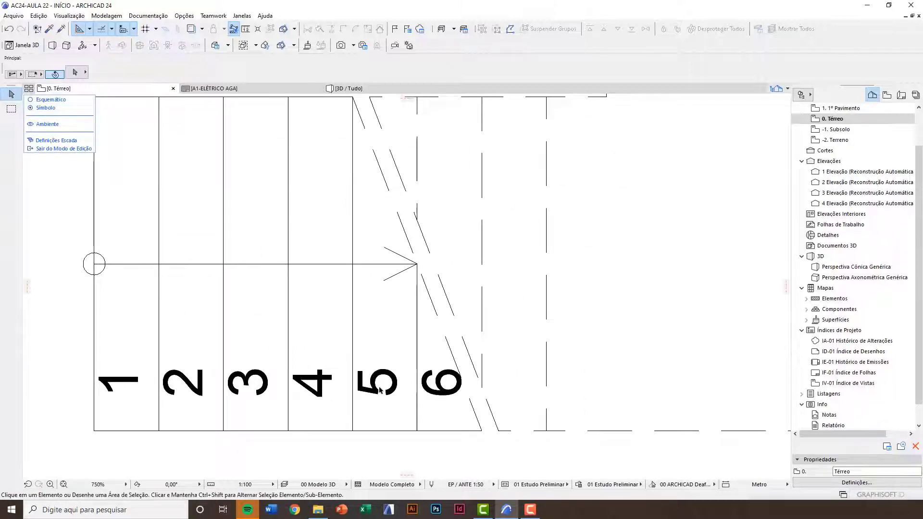
scroll(380, 380, down, 2)
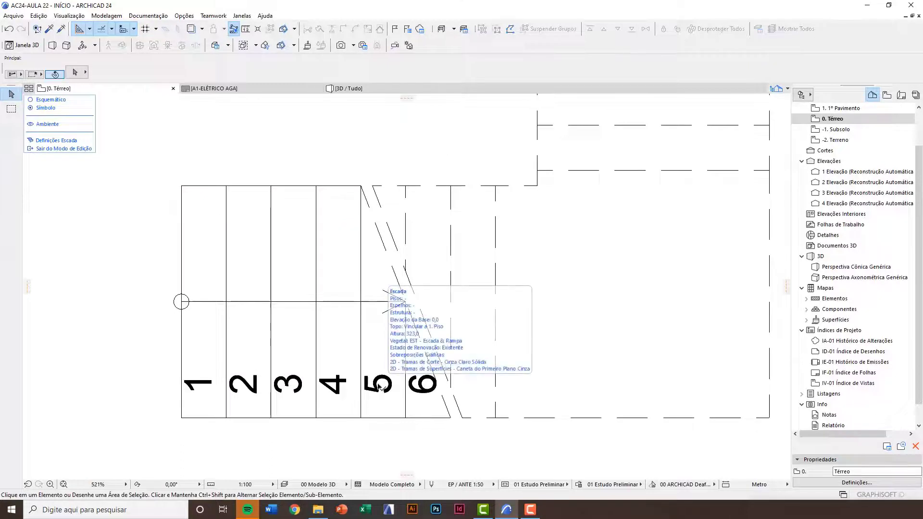
click(380, 386)
scroll(382, 386, up, 2)
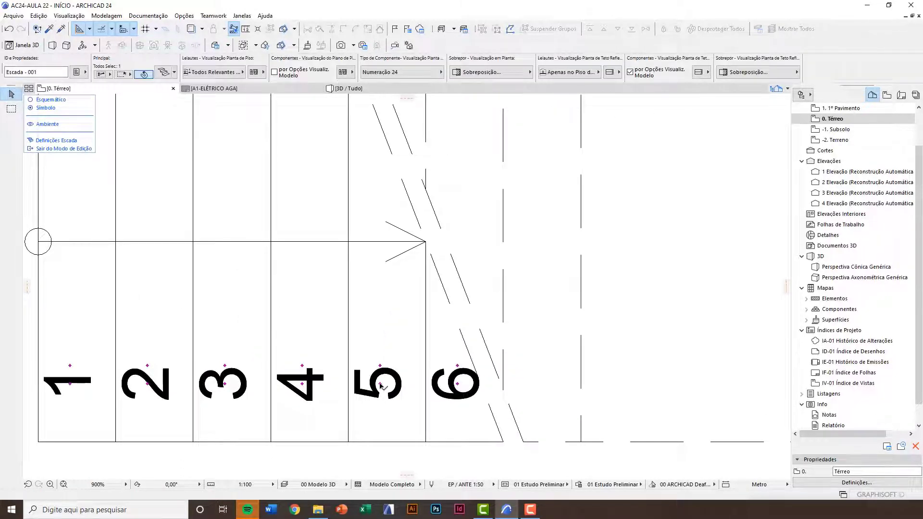
click(379, 386)
click(392, 373)
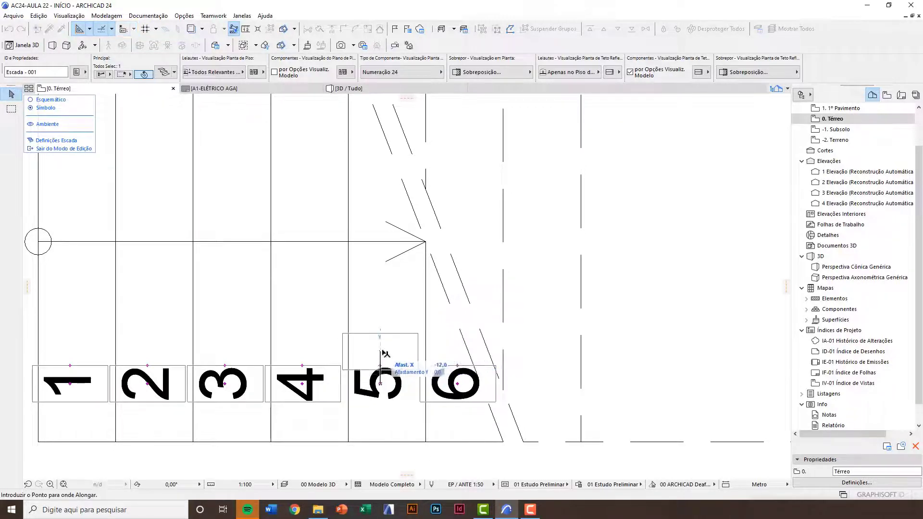
click(382, 358)
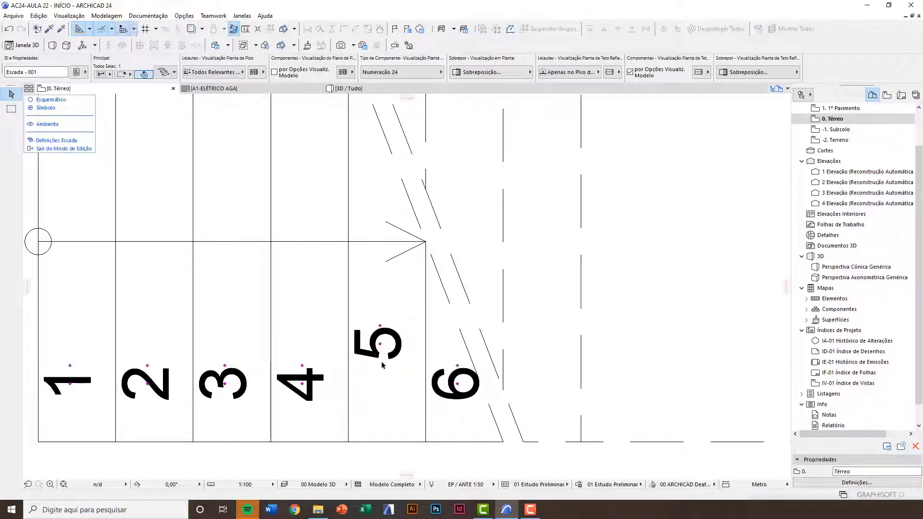
Try rotating the number of tread 5 upright, and undo the changes made to that number.
scroll(382, 383, down, 2)
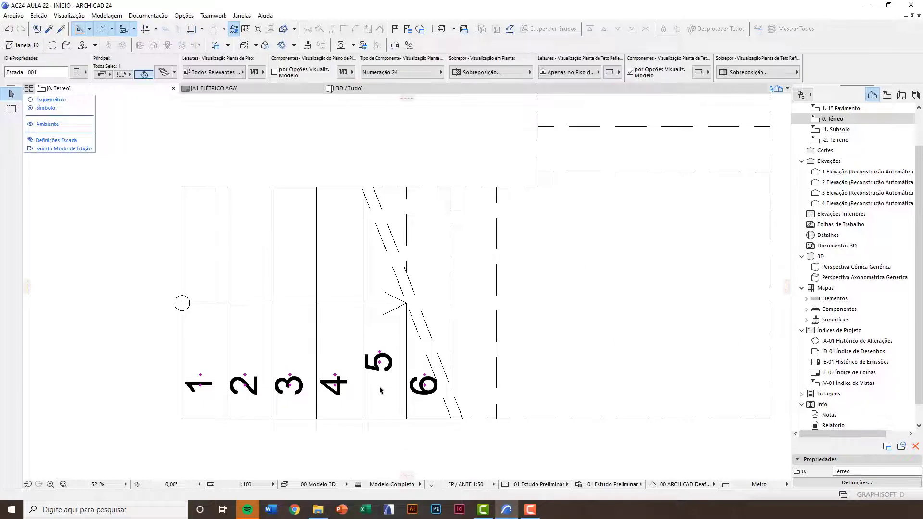
scroll(380, 363, up, 2)
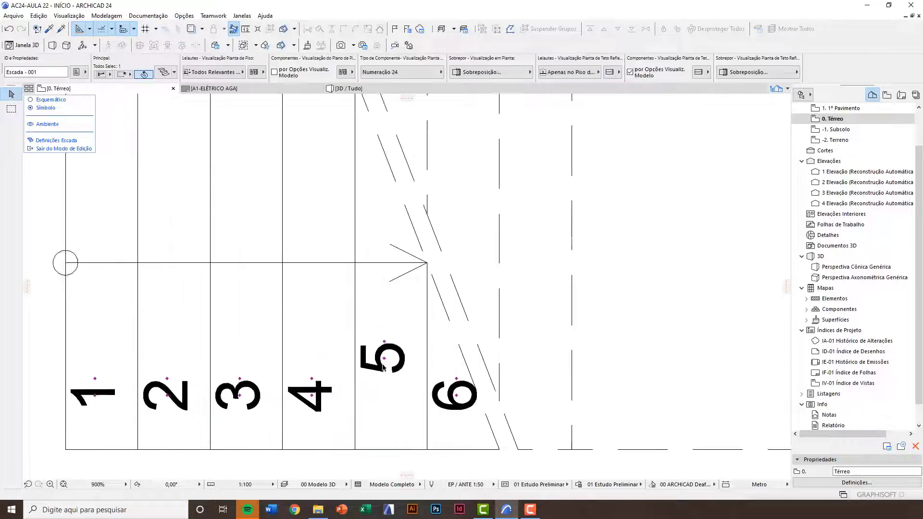
click(385, 340)
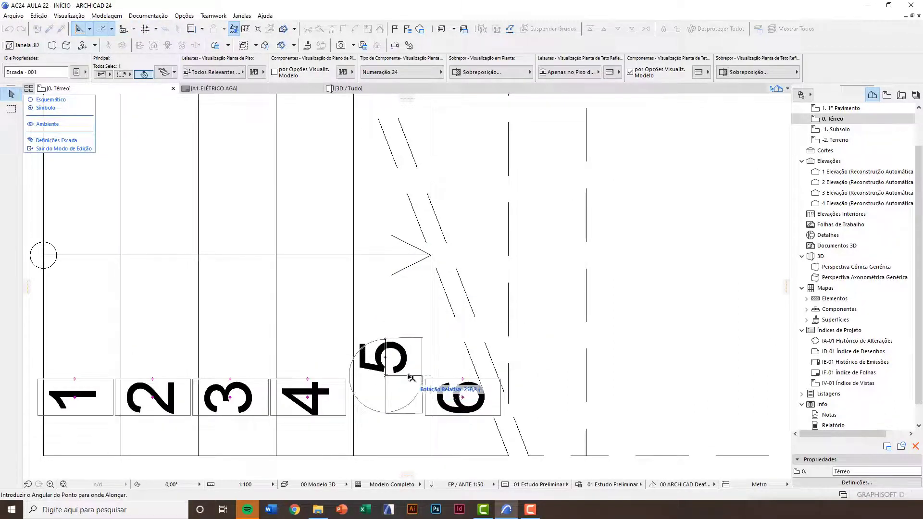
click(416, 405)
scroll(404, 425, down, 3)
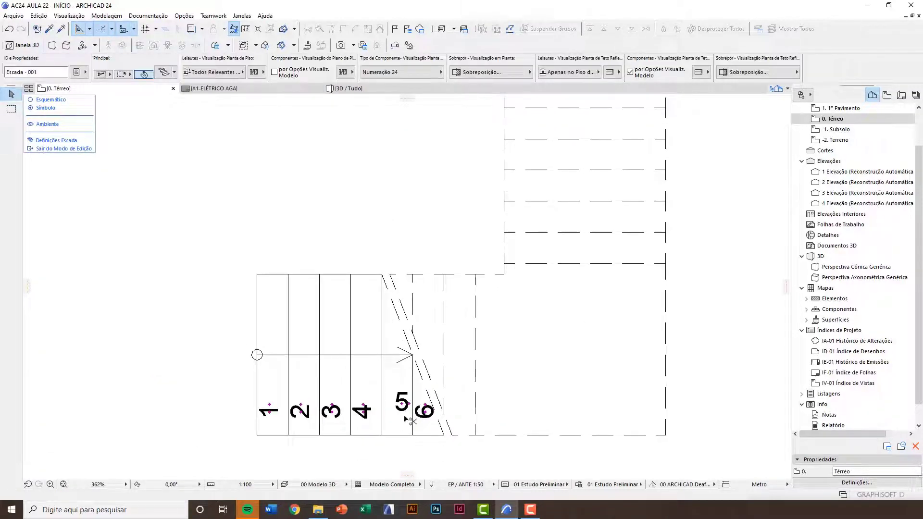
key(ctrl+z)
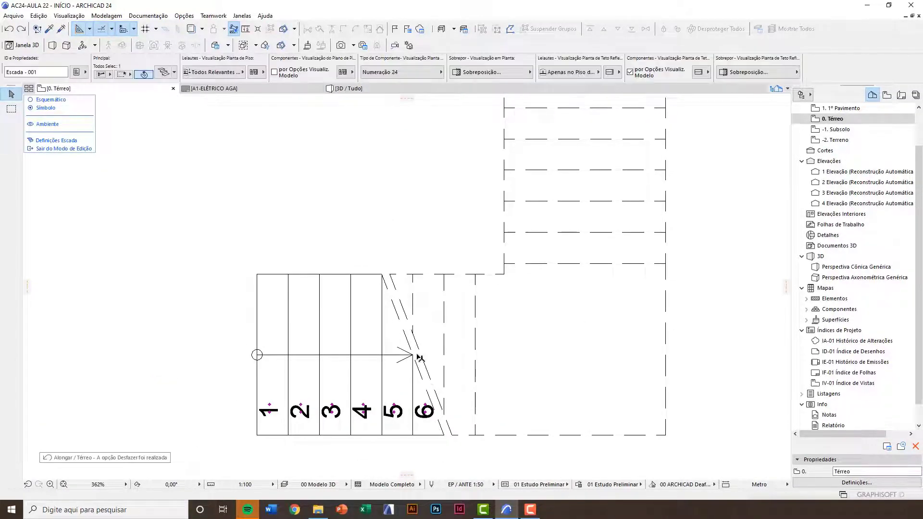
Move the stair's break mark from the lower flight to the upper flight, crossing treads 11 and 12.
click(412, 357)
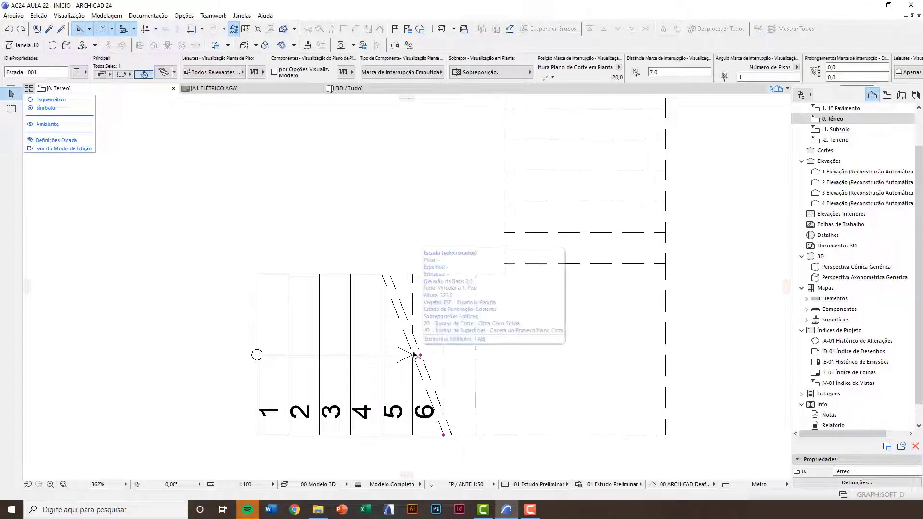
scroll(414, 356, up, 2)
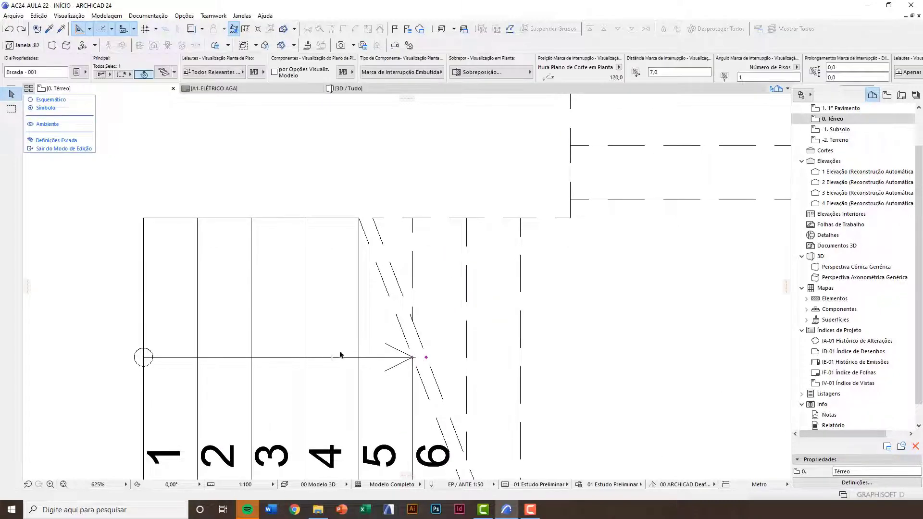
click(414, 358)
scroll(411, 357, down, 2)
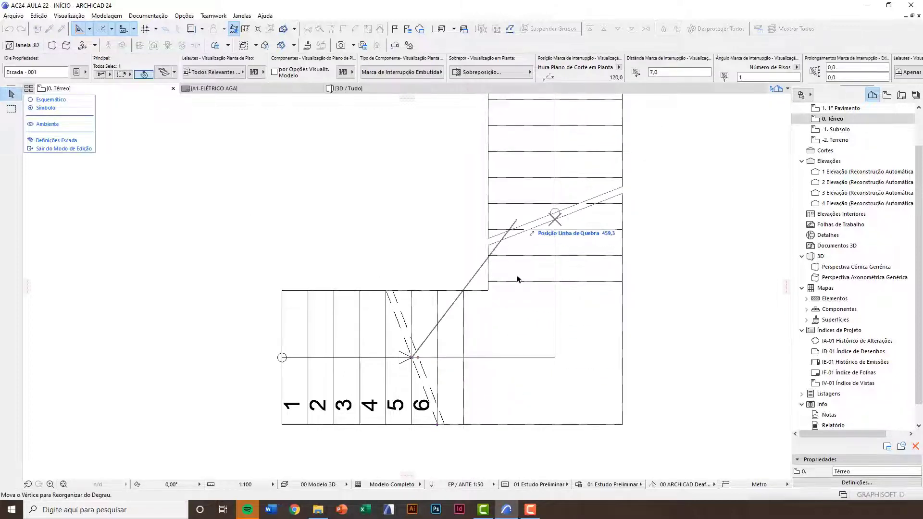
scroll(535, 264, down, 1)
click(541, 249)
scroll(524, 240, up, 2)
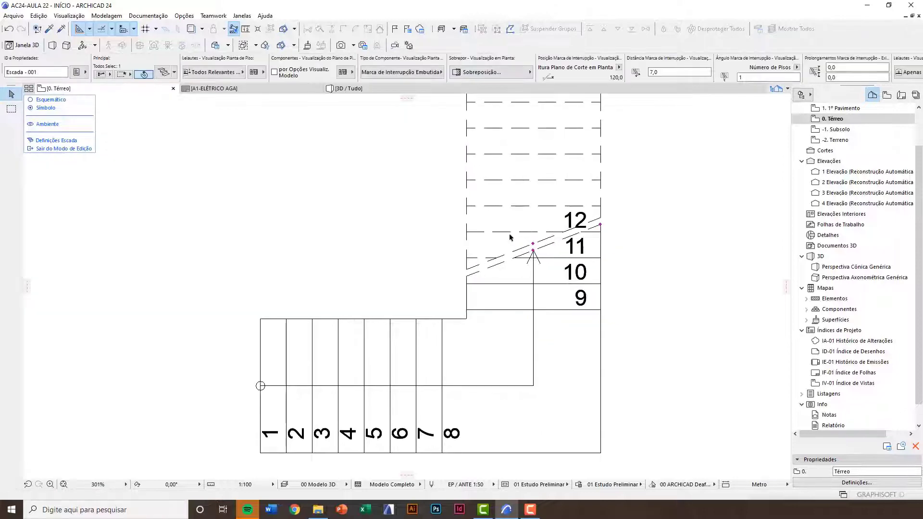
Adjust the break mark's angle by tilting it across tread 11, and return it to a slope rising toward tread 12.
scroll(596, 224, up, 3)
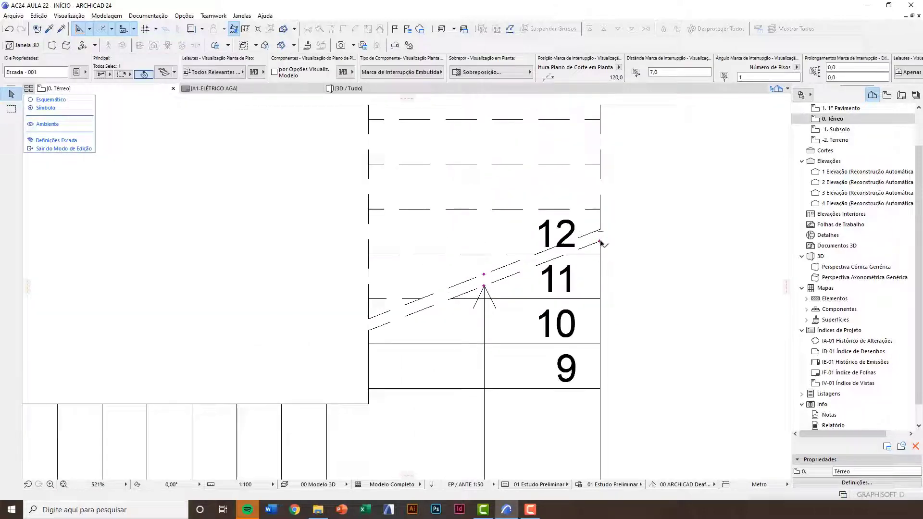
click(600, 242)
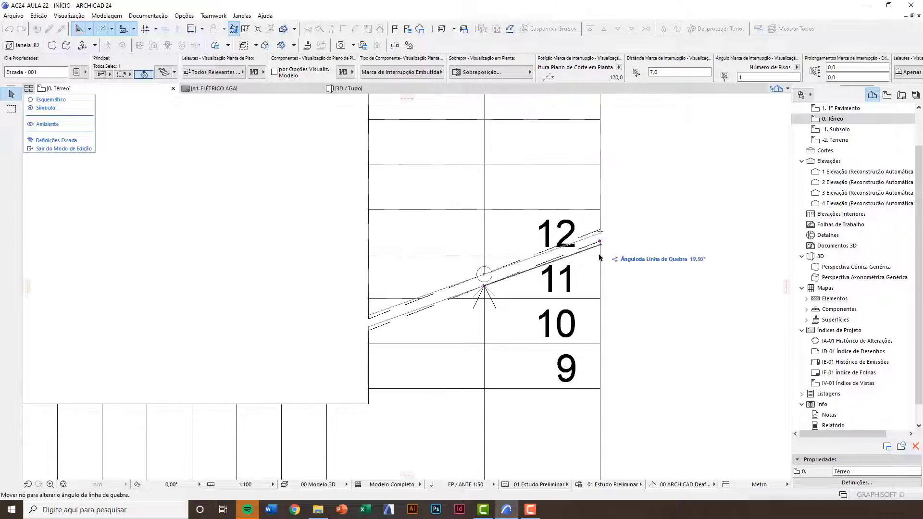
click(605, 305)
click(601, 302)
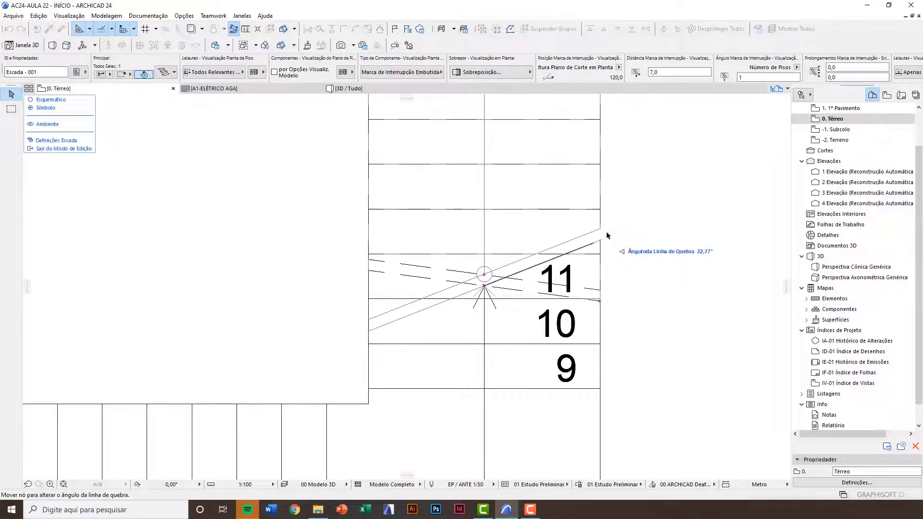
click(604, 245)
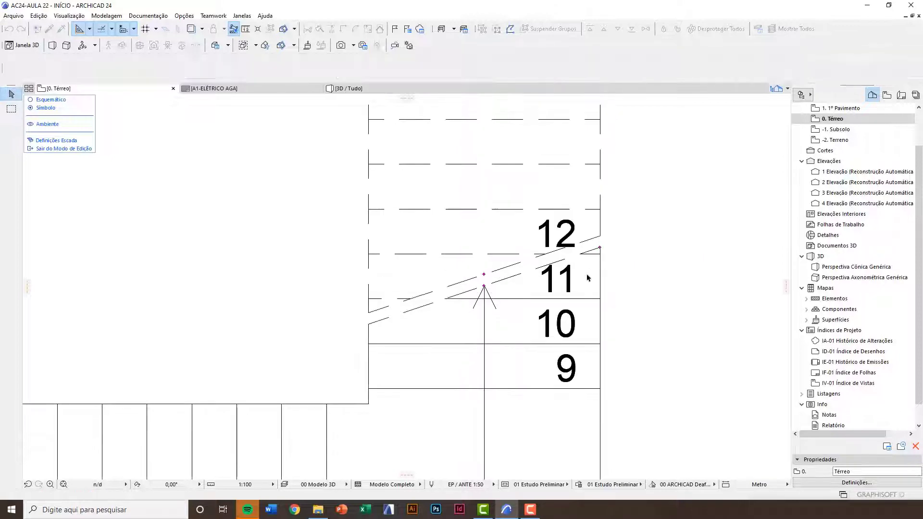
Narrow the break mark's line spacing to about 4,8, and widen it to about 9,5.
scroll(586, 279, down, 2)
scroll(539, 277, up, 3)
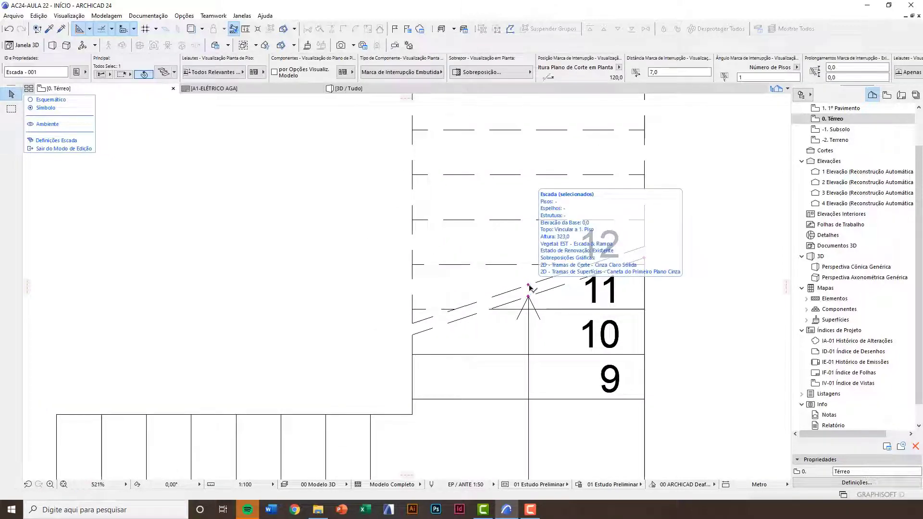
click(528, 285)
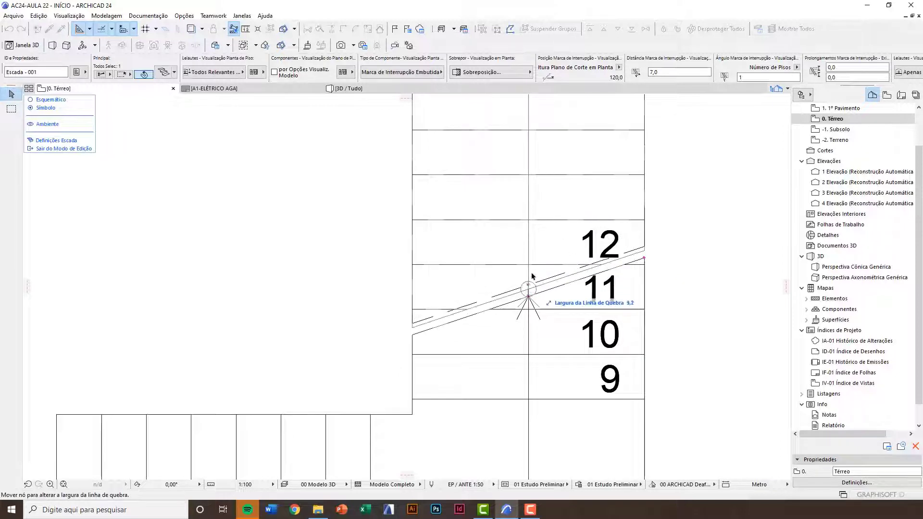
click(530, 291)
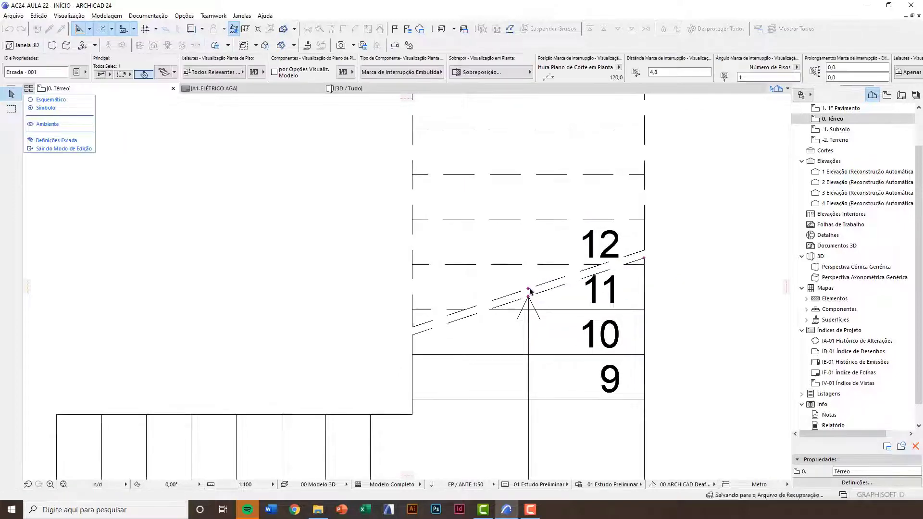
click(528, 289)
click(529, 281)
Exit the stair's editing mode and return to the full Térreo floor plan.
scroll(530, 310, down, 3)
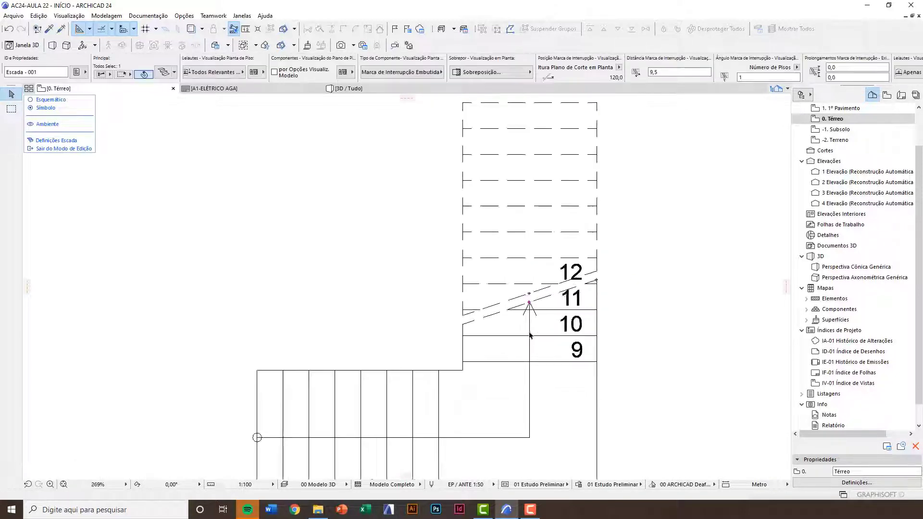
scroll(527, 330, down, 4)
scroll(551, 338, down, 2)
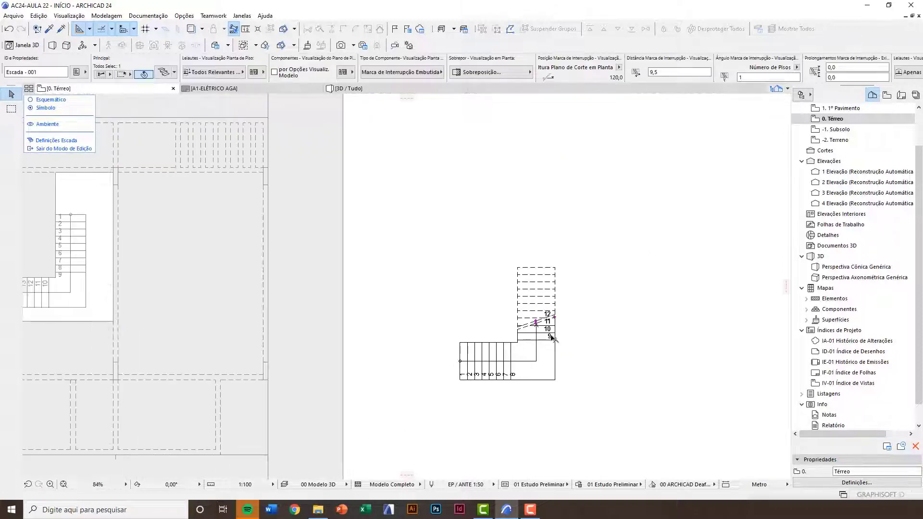
click(65, 148)
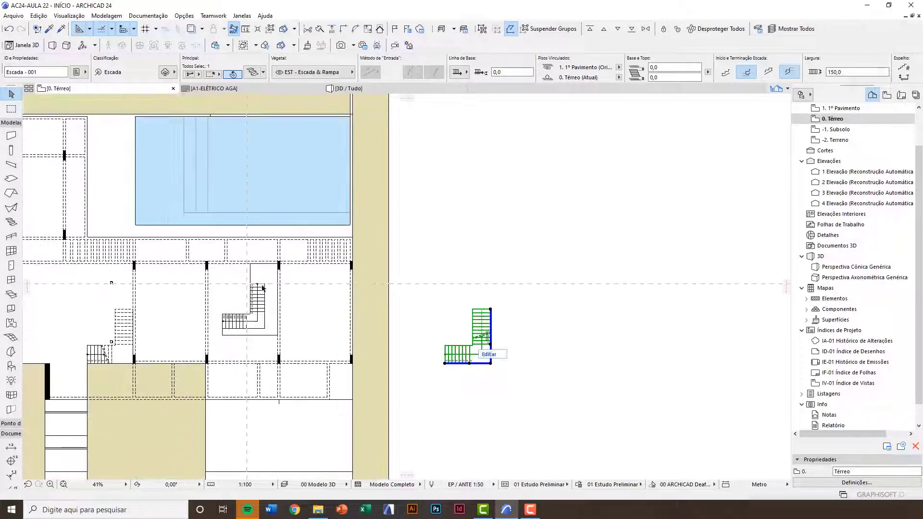
Switch from the Térreo plan to the 3D perspective and bring the L-shaped stair into close view.
scroll(481, 358, up, 8)
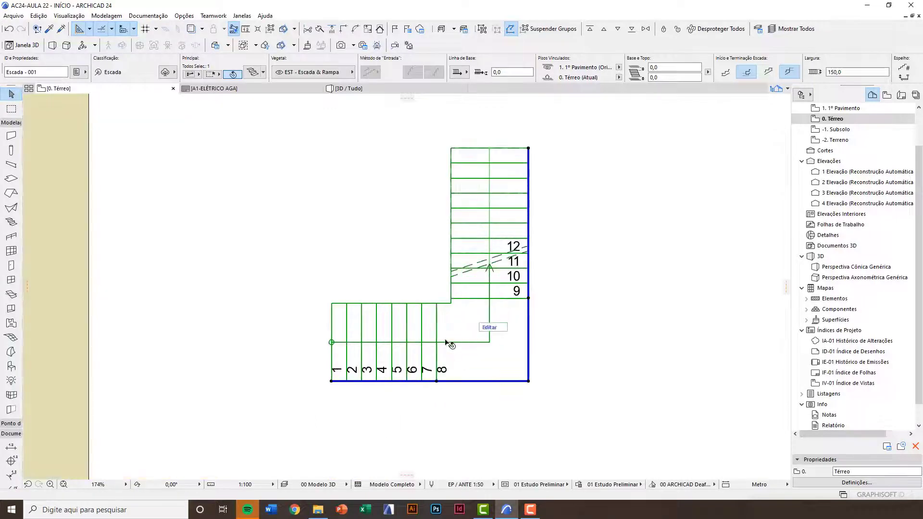
scroll(495, 283, up, 2)
key(F3)
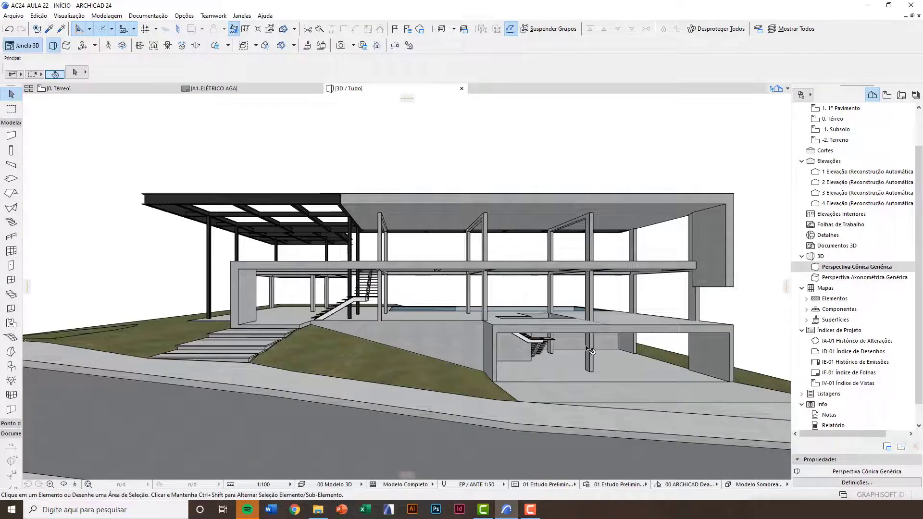
scroll(451, 330, up, 10)
scroll(423, 361, up, 3)
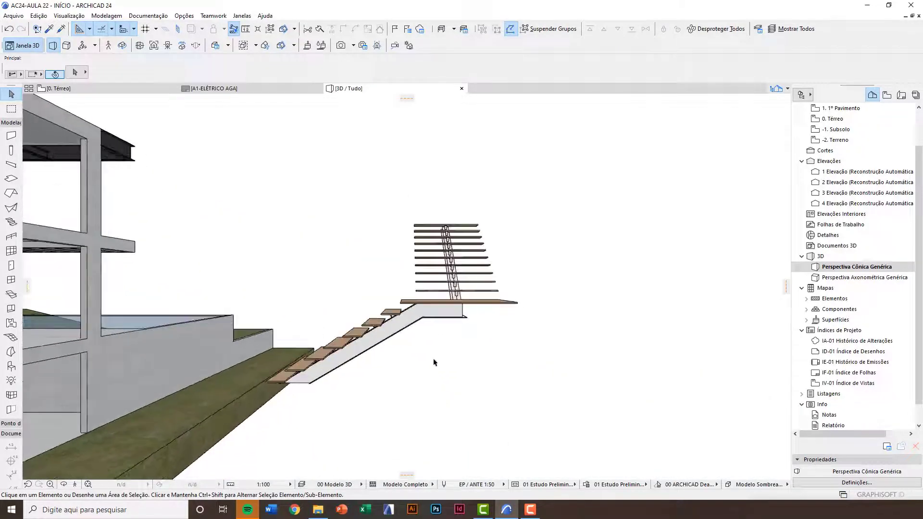
shift+middle_drag(417, 330, 271, 158)
scroll(271, 157, up, 4)
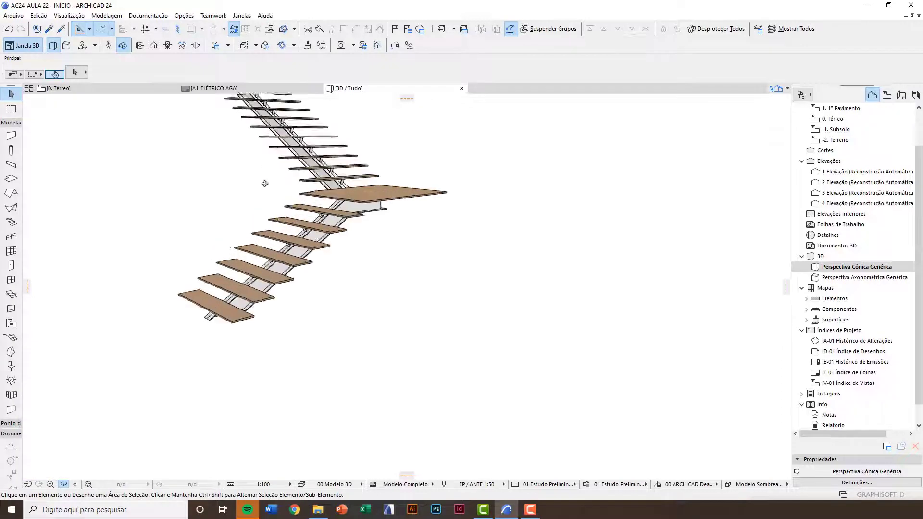
Select the L-shaped stair in the 3D view and enter its editing mode.
click(370, 212)
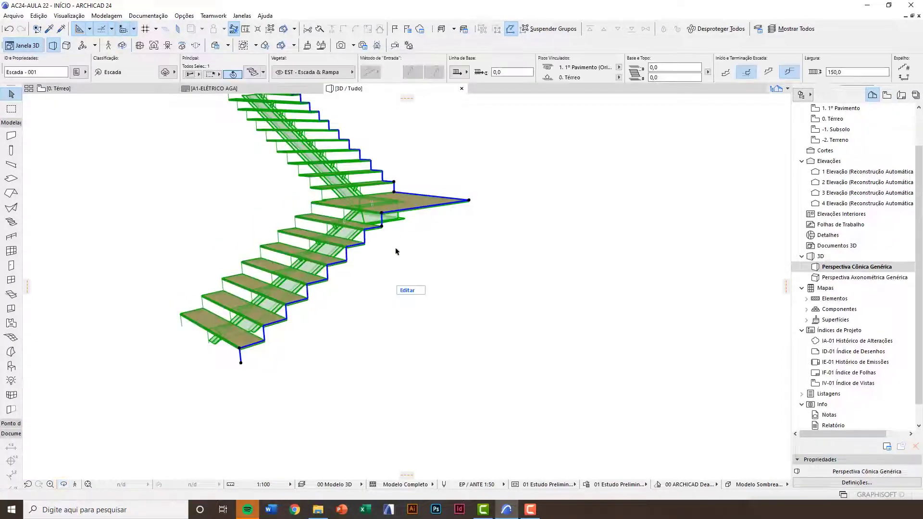
shift+middle_drag(425, 260, 460, 244)
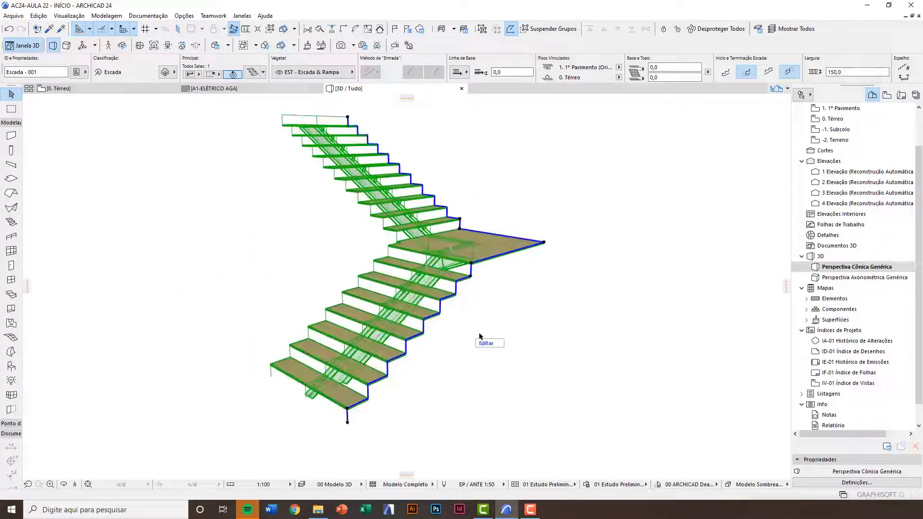
click(492, 342)
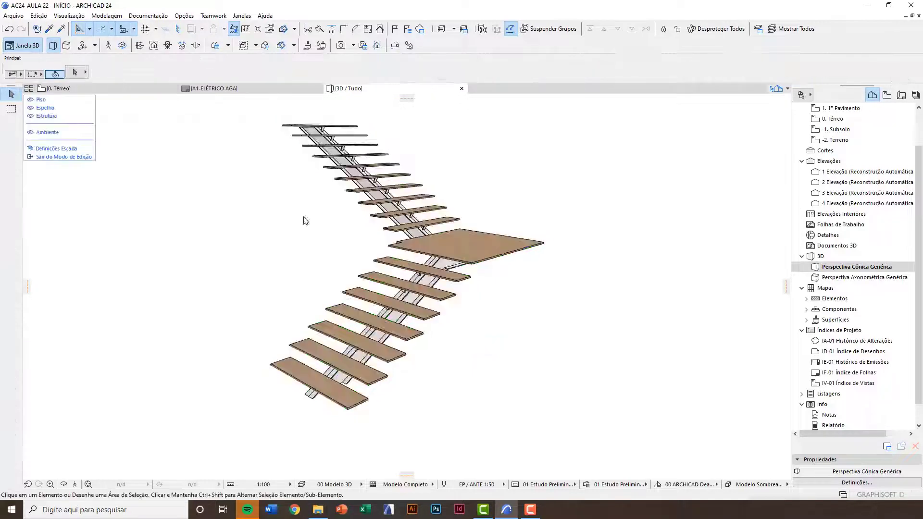
Lengthen the third tread below the landing by offsetting its inner short edge outward.
scroll(426, 305, down, 6)
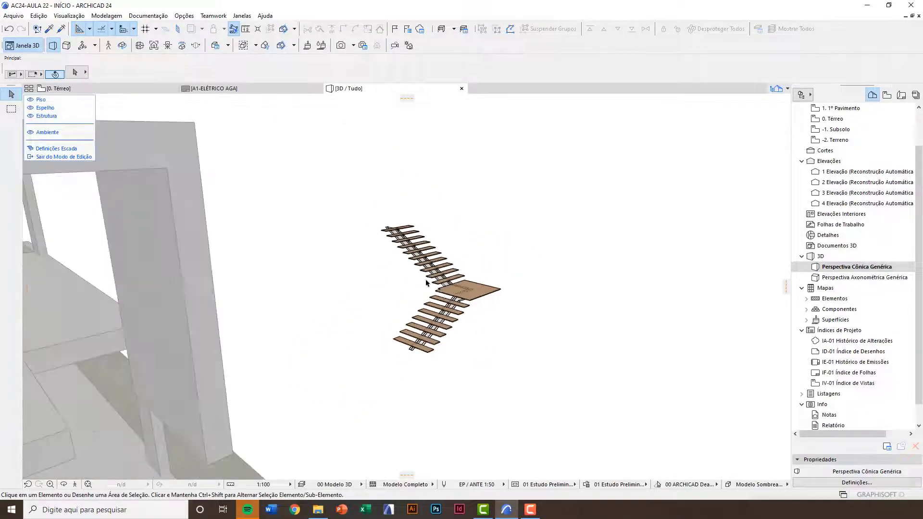
scroll(383, 315, up, 8)
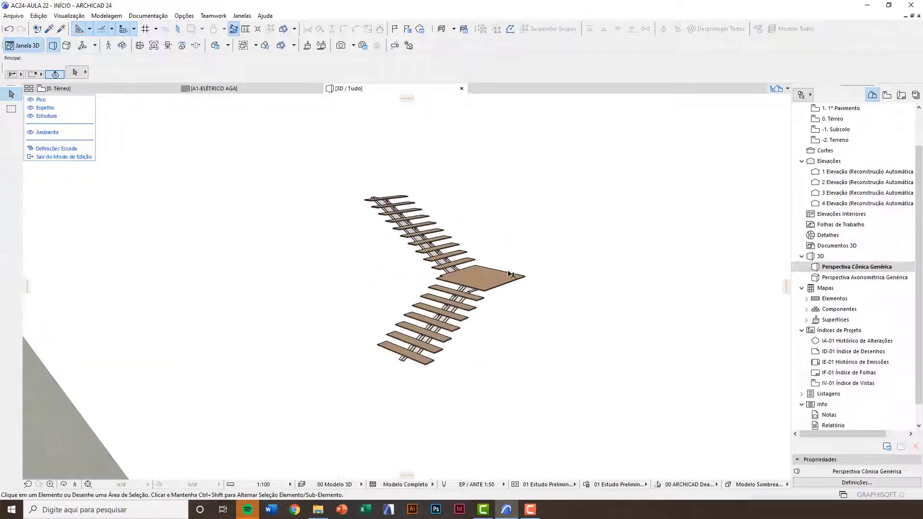
middle_drag(383, 315, 587, 372)
click(542, 353)
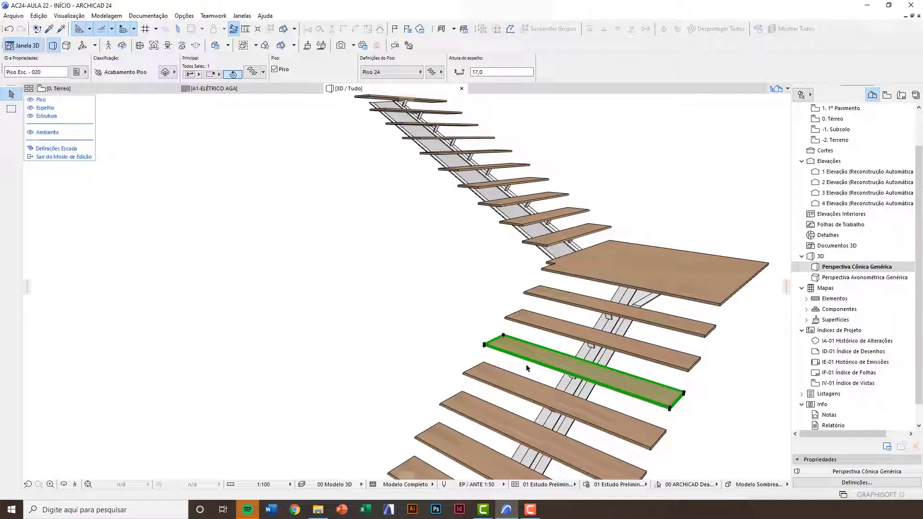
scroll(513, 338, up, 5)
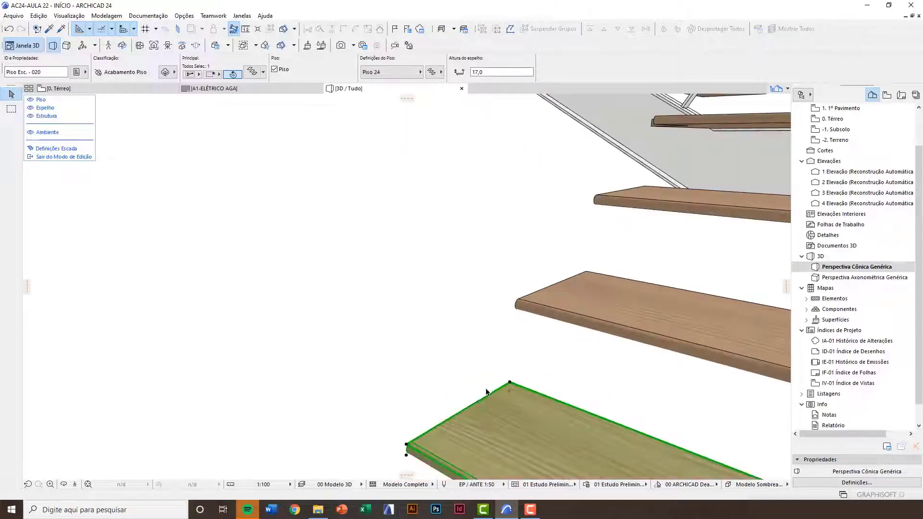
click(464, 411)
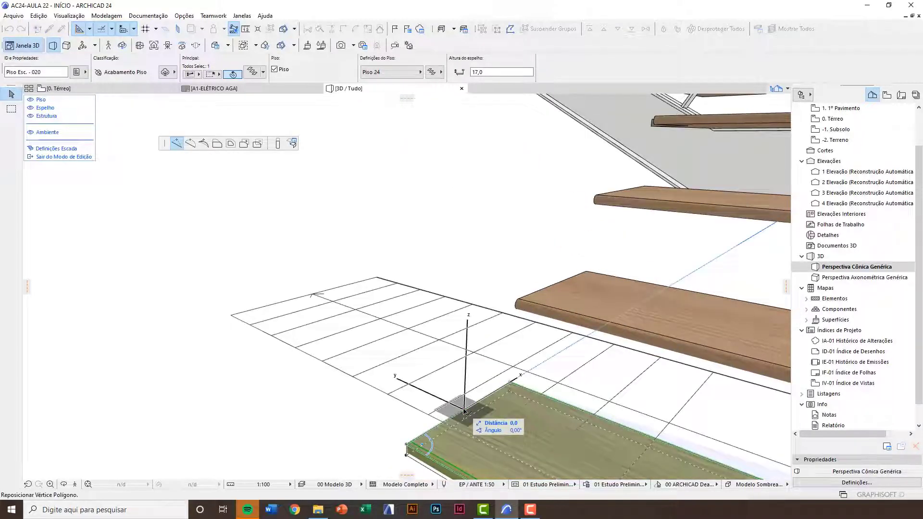
click(218, 145)
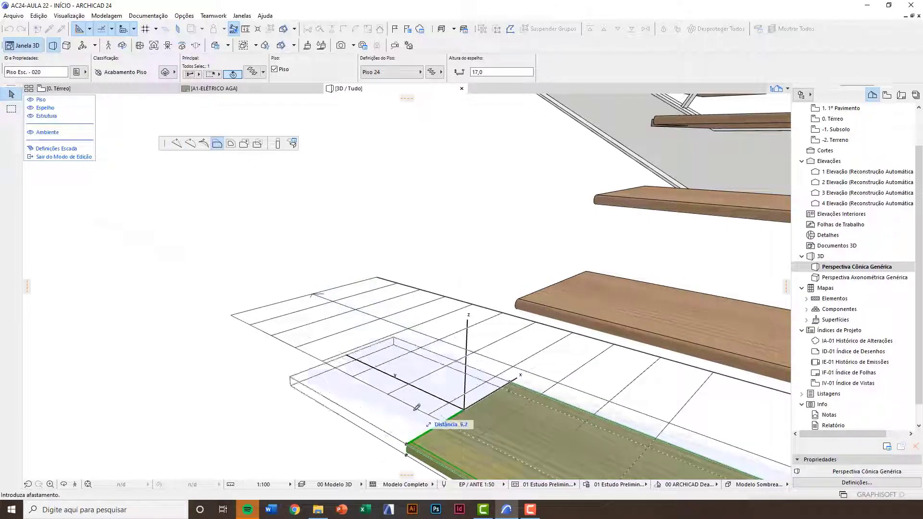
click(377, 310)
Lengthen the third tread from the foot of the lower flight by offsetting its outer short edge outward.
scroll(378, 310, down, 5)
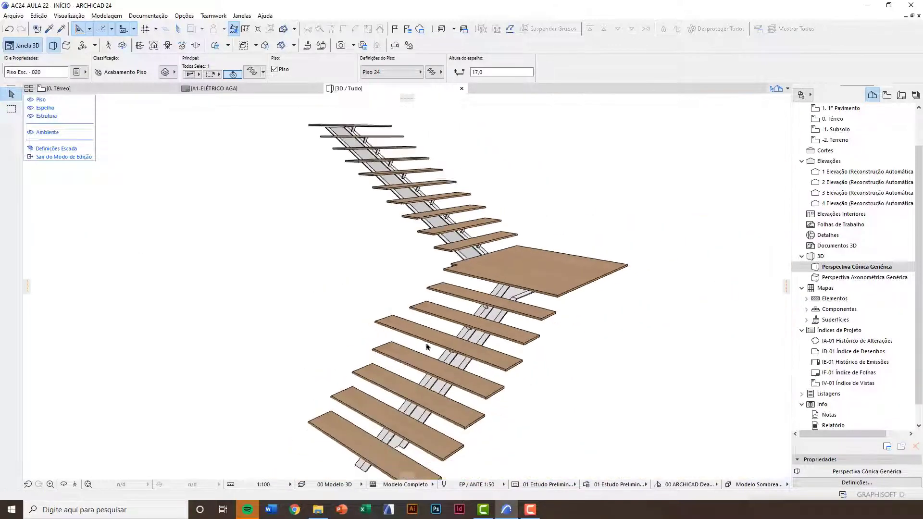
scroll(428, 346, up, 1)
click(489, 435)
middle_drag(489, 435, 479, 370)
click(481, 370)
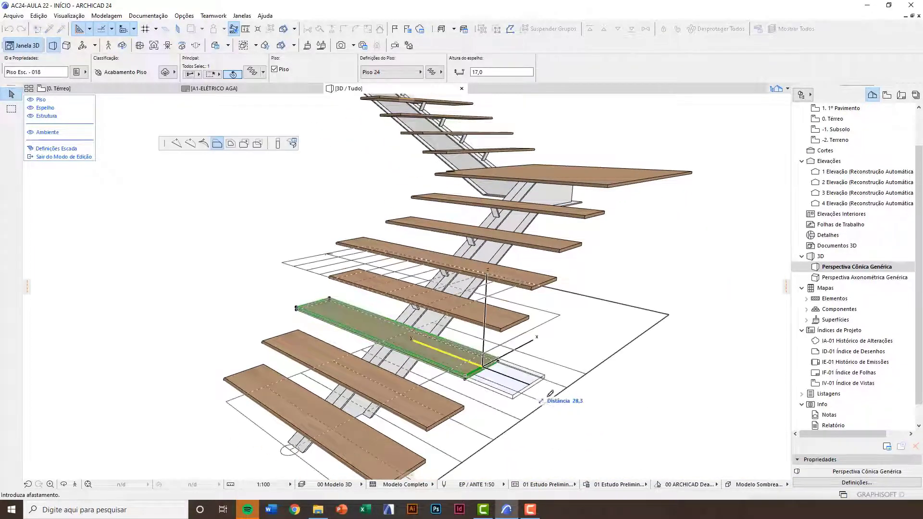
click(543, 390)
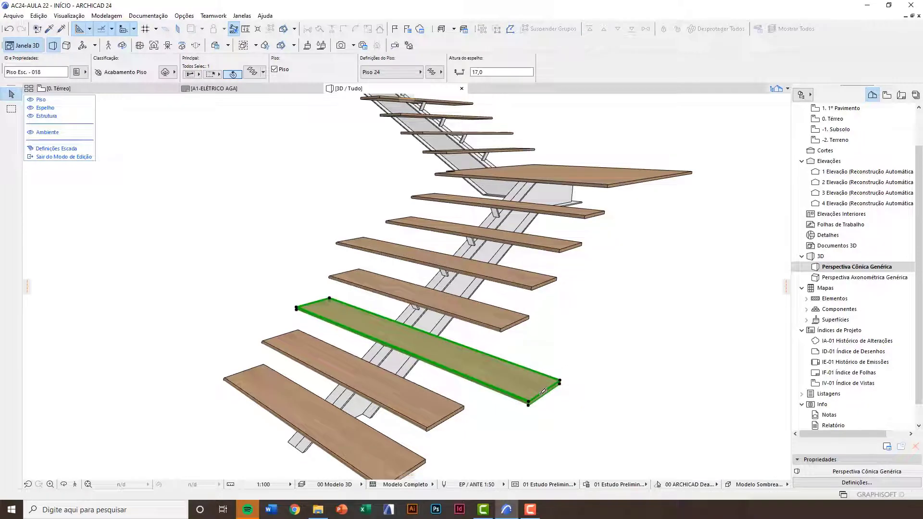
Exit the stair's editing mode and return to the full 3D model.
shift+middle_drag(469, 366, 487, 386)
shift+middle_drag(551, 337, 508, 341)
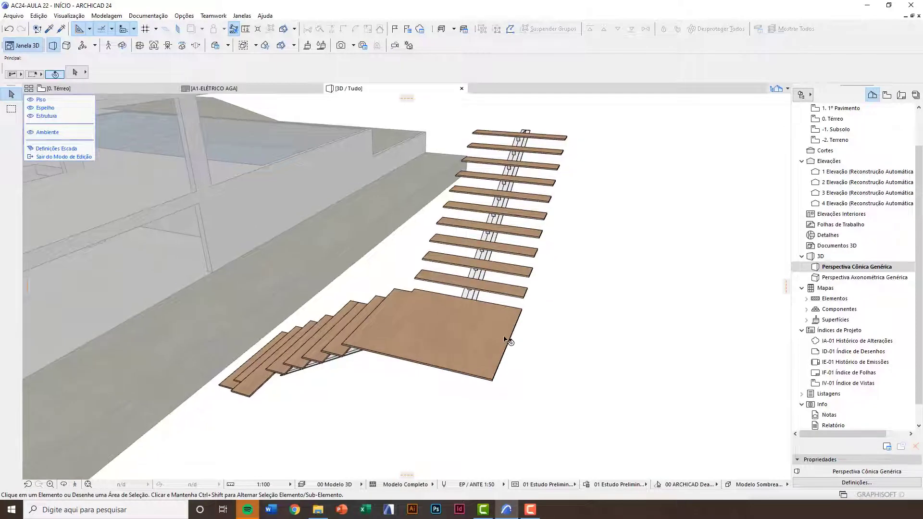
click(63, 157)
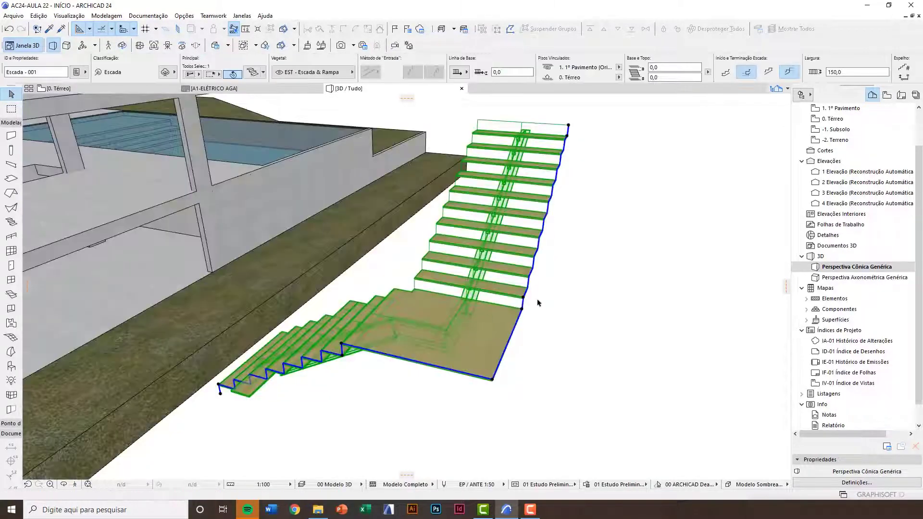
Curve the upper flight outward by bending its outer boundary edge into an arc, and deselect the stair.
scroll(526, 289, up, 3)
scroll(395, 329, down, 3)
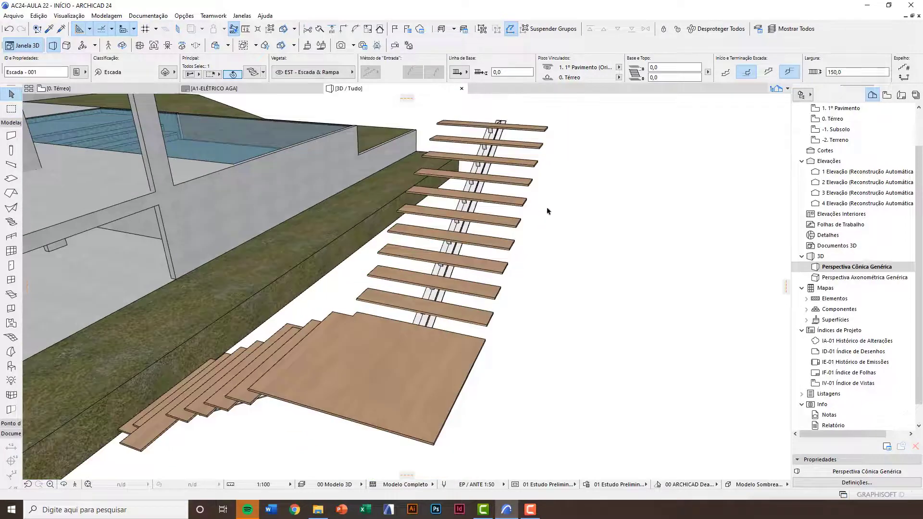
scroll(548, 210, up, 2)
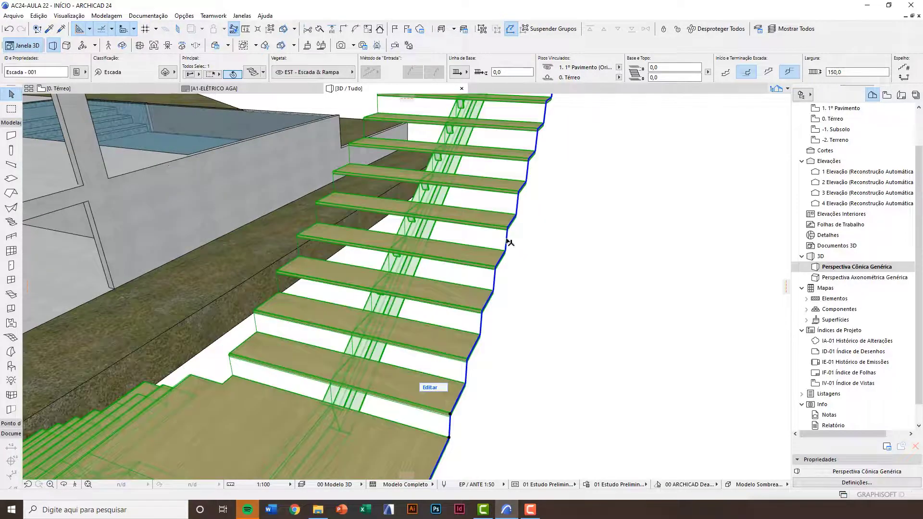
click(509, 243)
scroll(511, 244, down, 2)
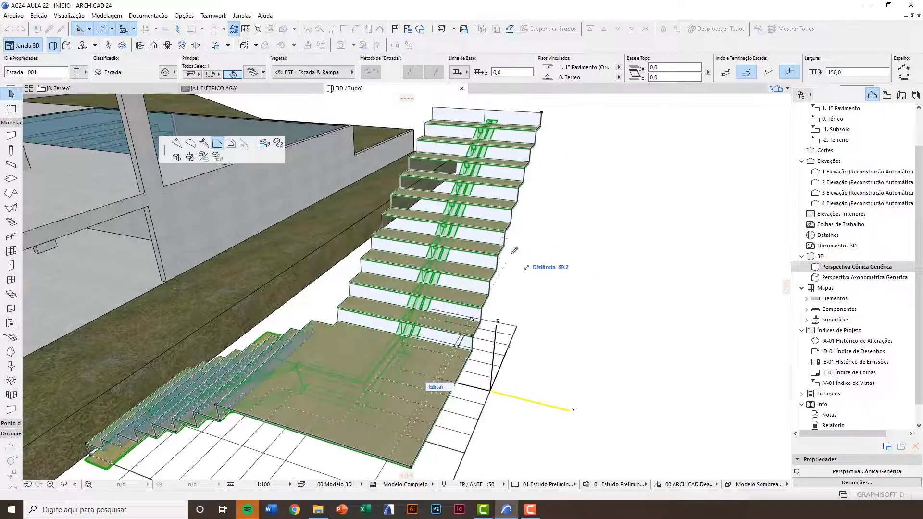
click(191, 144)
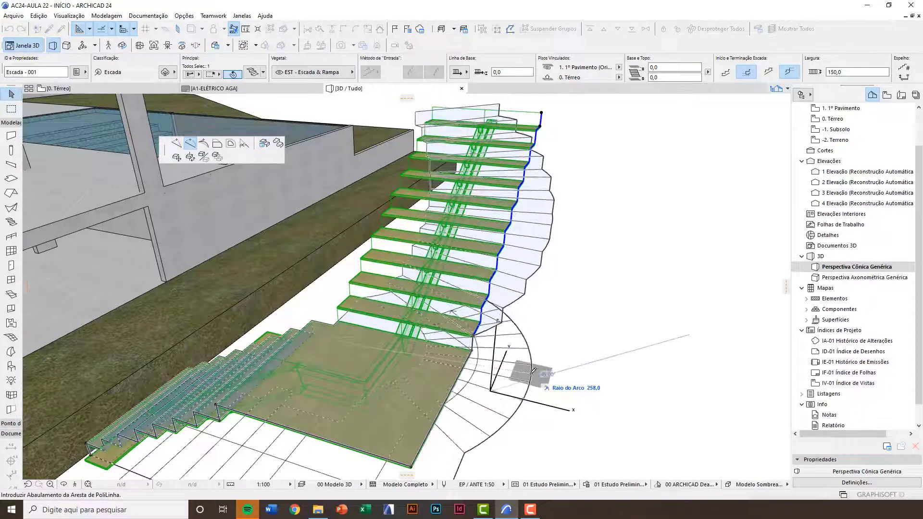
click(524, 371)
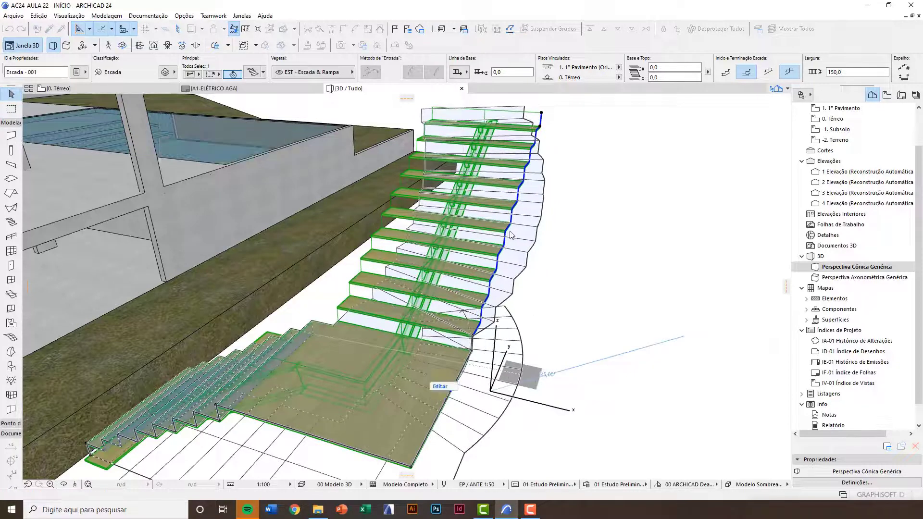
scroll(516, 286, up, 2)
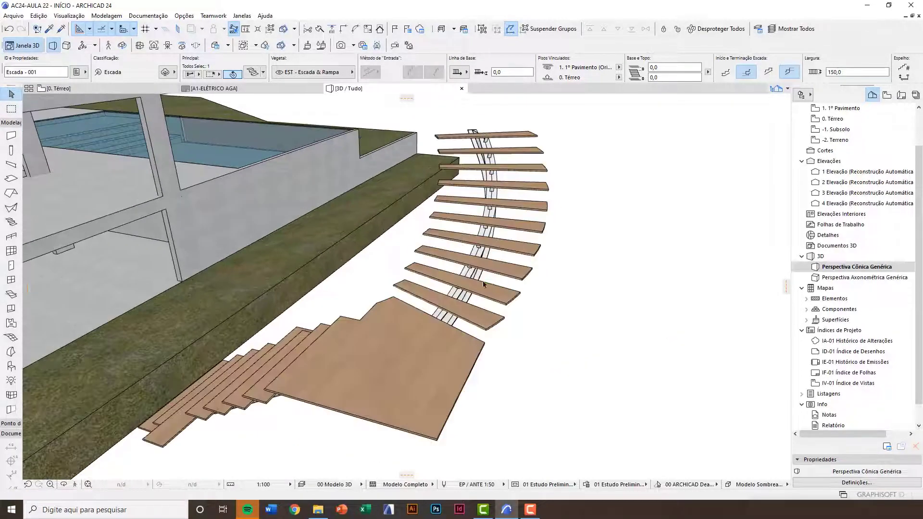
key(Escape)
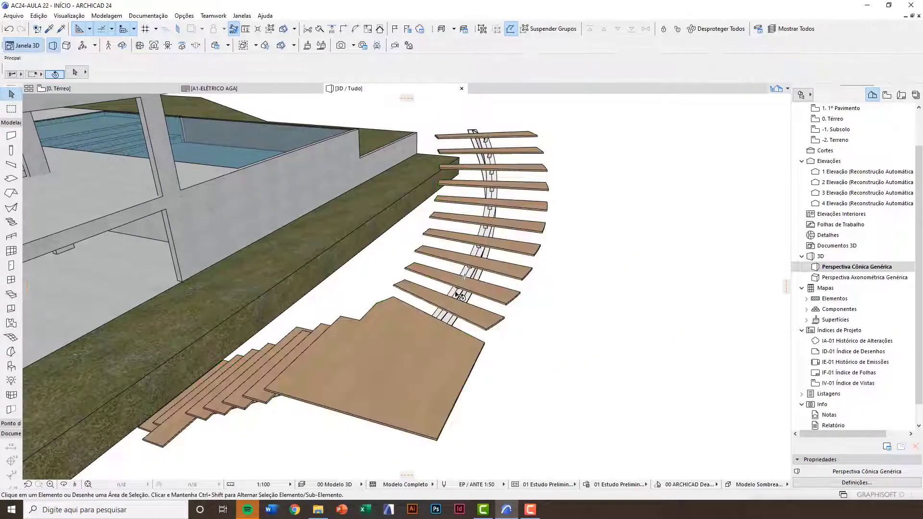
Widen the foot of the lower flight by moving its inner starting corner outward about 86,6 at 90°, and deselect the stair.
shift+middle_drag(439, 319, 447, 242)
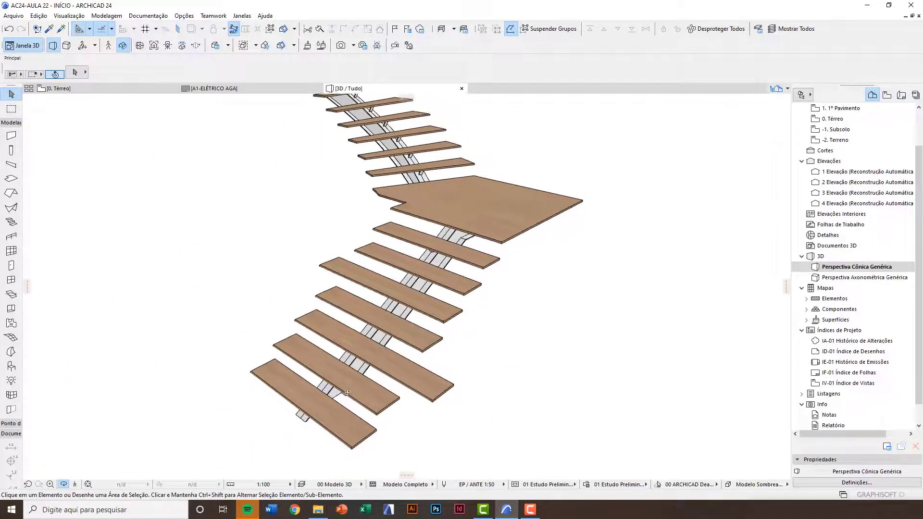
click(335, 424)
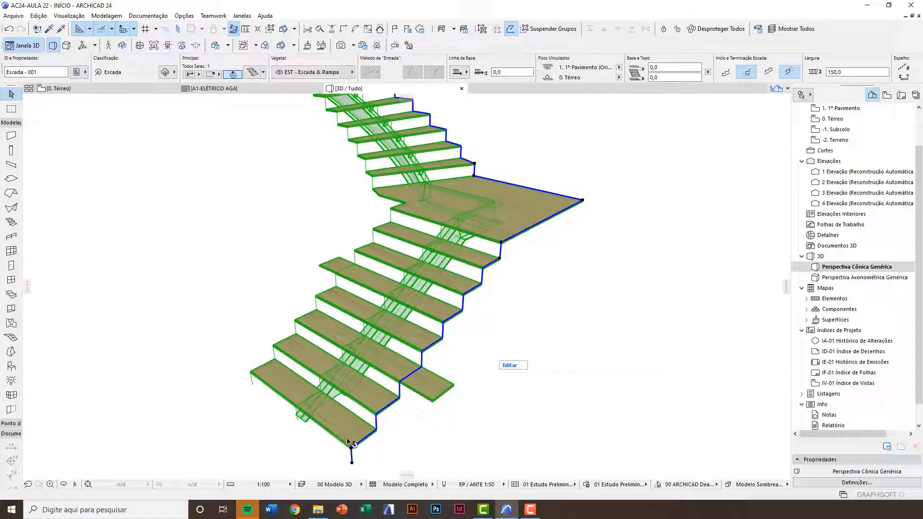
scroll(250, 372, up, 3)
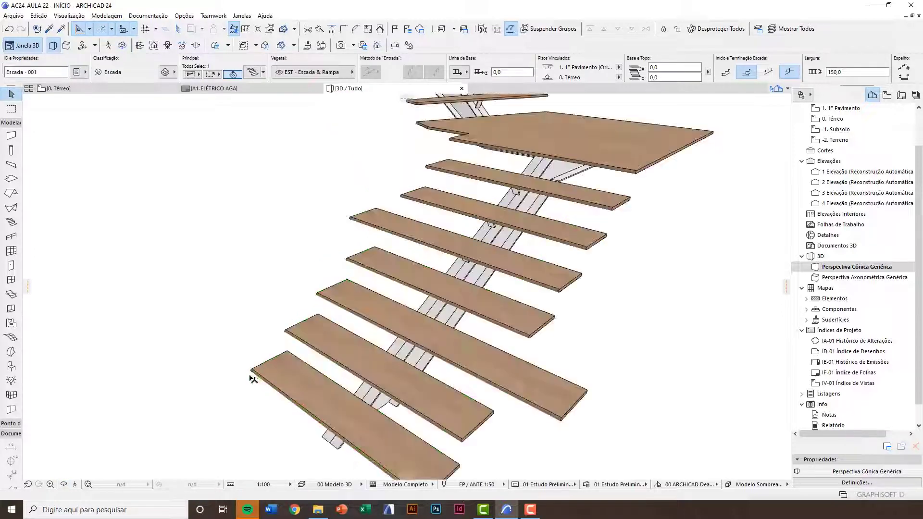
scroll(253, 350, down, 4)
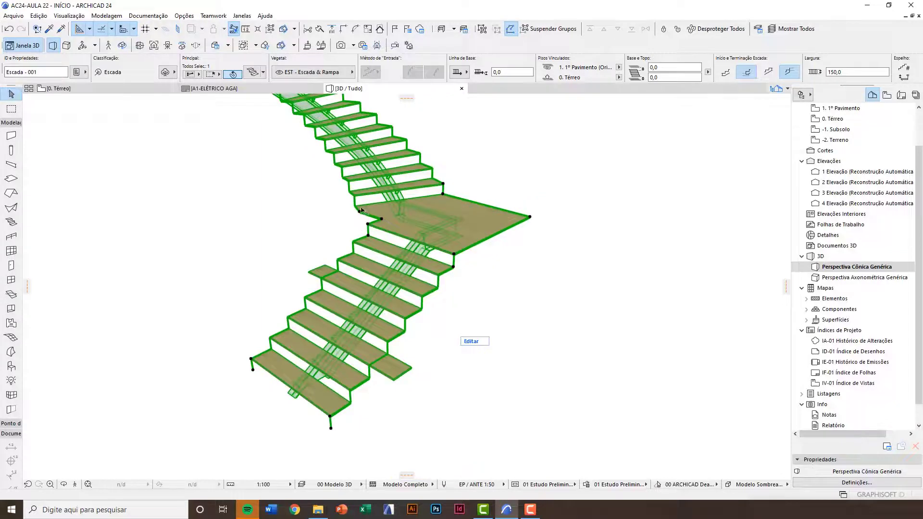
scroll(248, 382, up, 2)
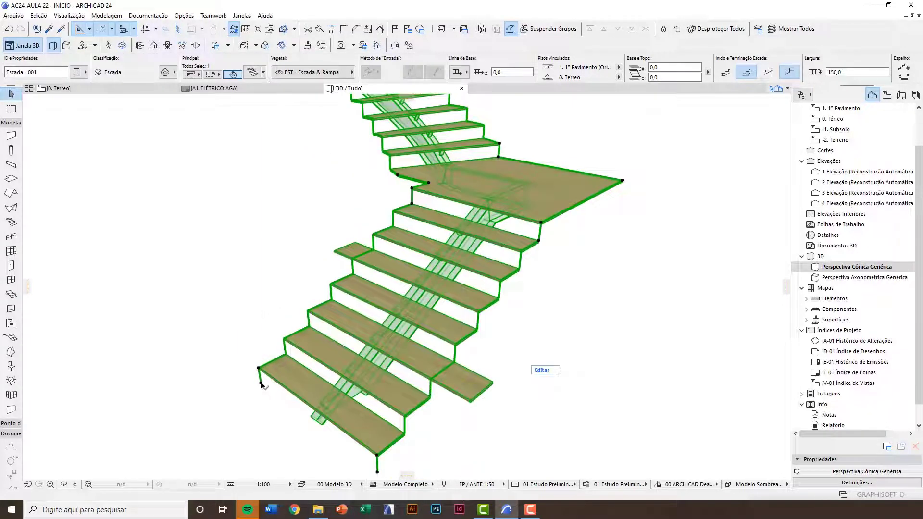
click(261, 383)
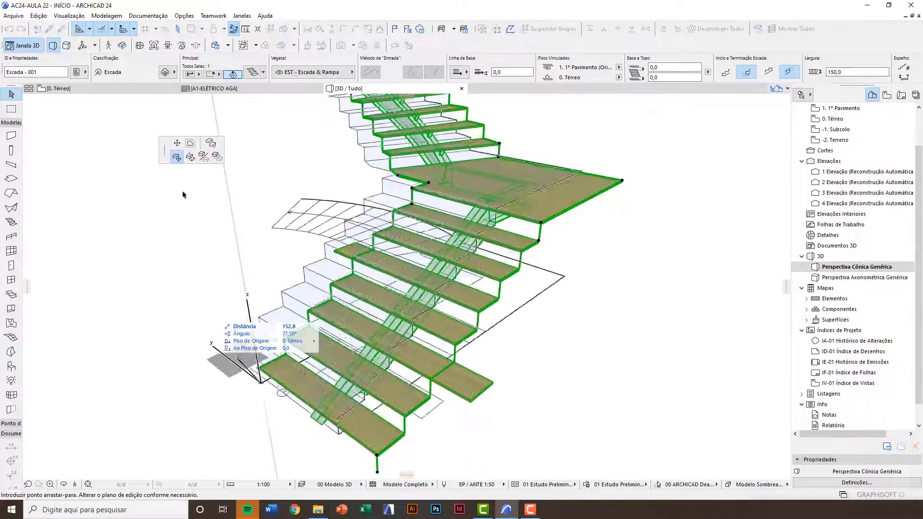
click(177, 143)
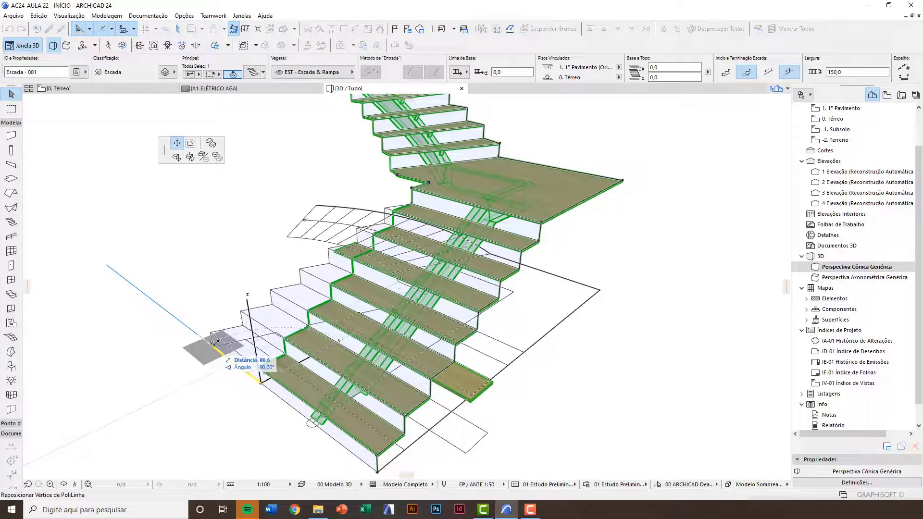
click(216, 343)
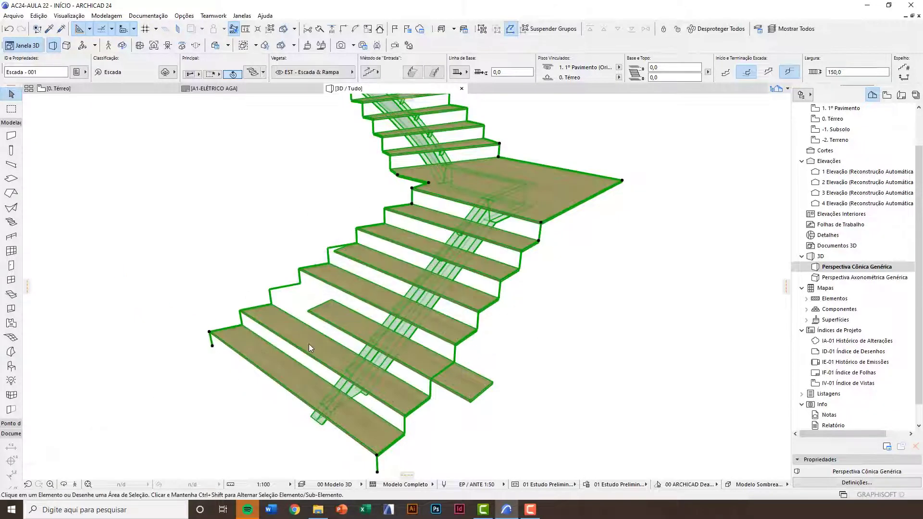
key(Escape)
shift+middle_drag(276, 349, 315, 296)
scroll(231, 280, up, 2)
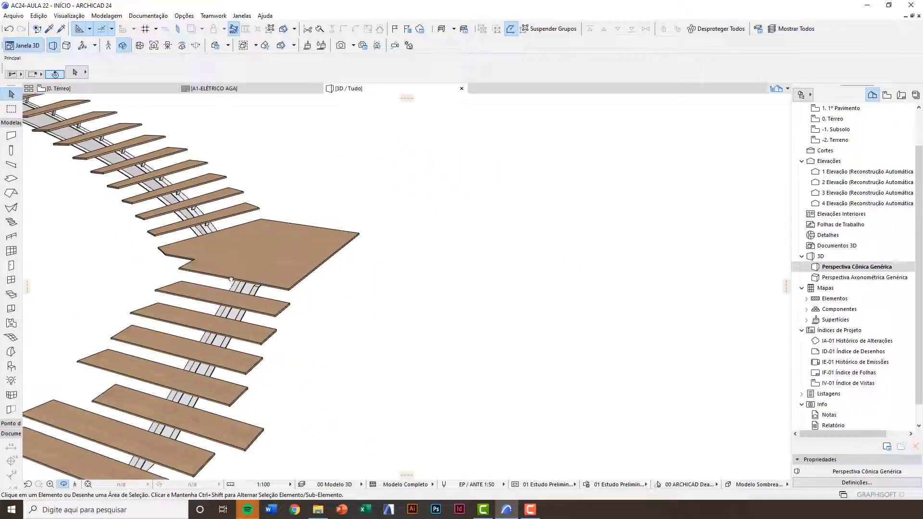
scroll(231, 280, down, 3)
shift+middle_drag(231, 279, 263, 315)
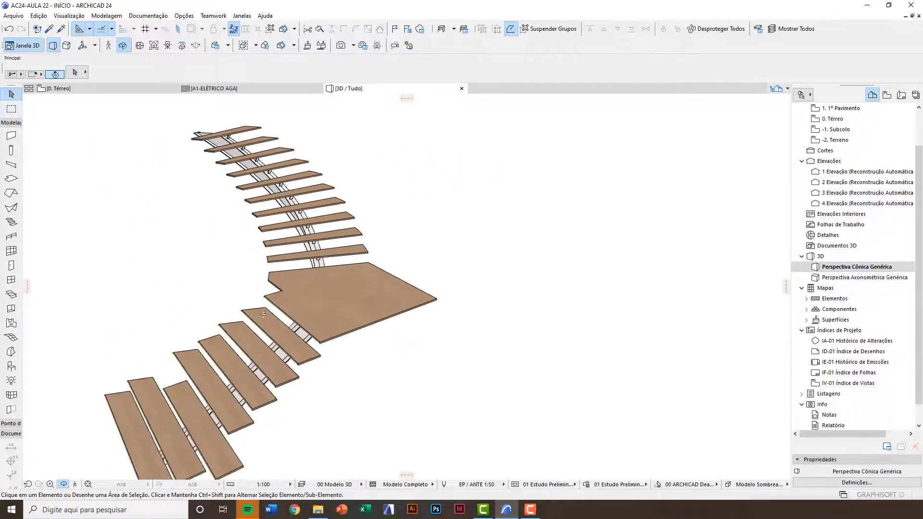
Move the landing's outer corner of the L-shaped stair further outward in 3D, and deselect the stair.
click(323, 302)
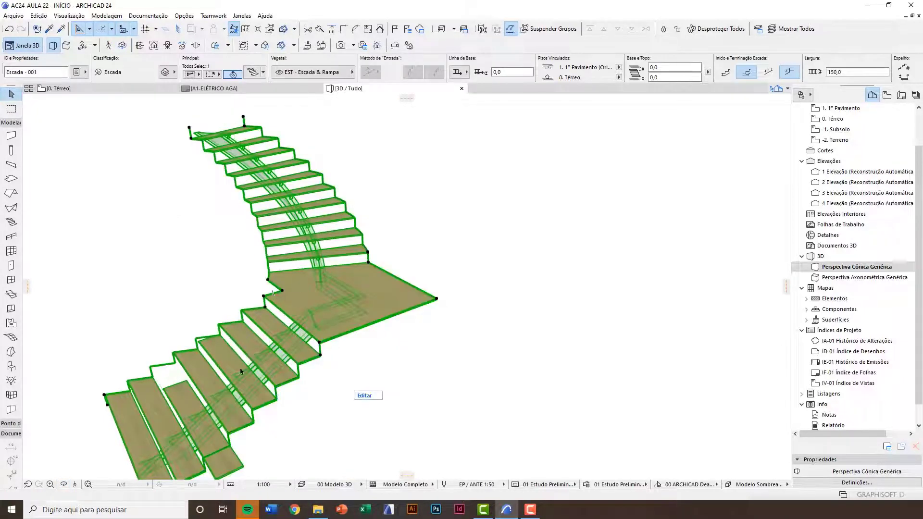
scroll(284, 294, up, 3)
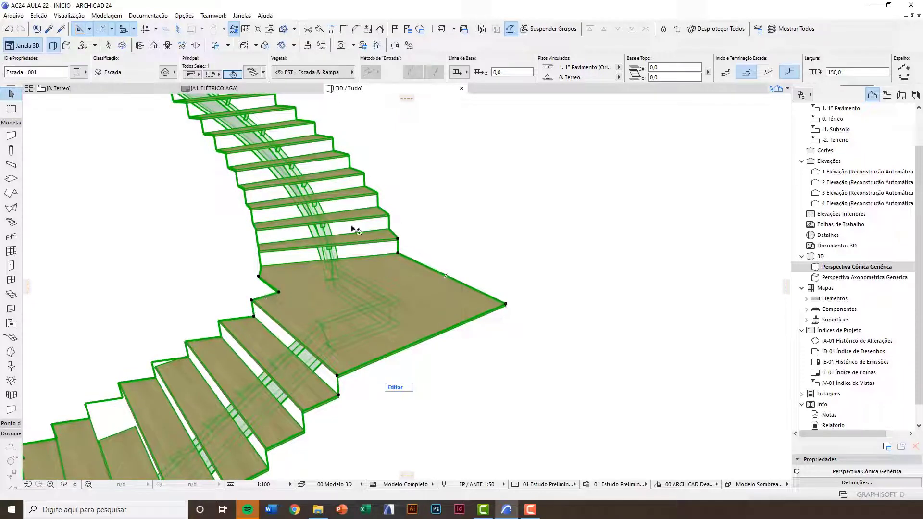
click(507, 305)
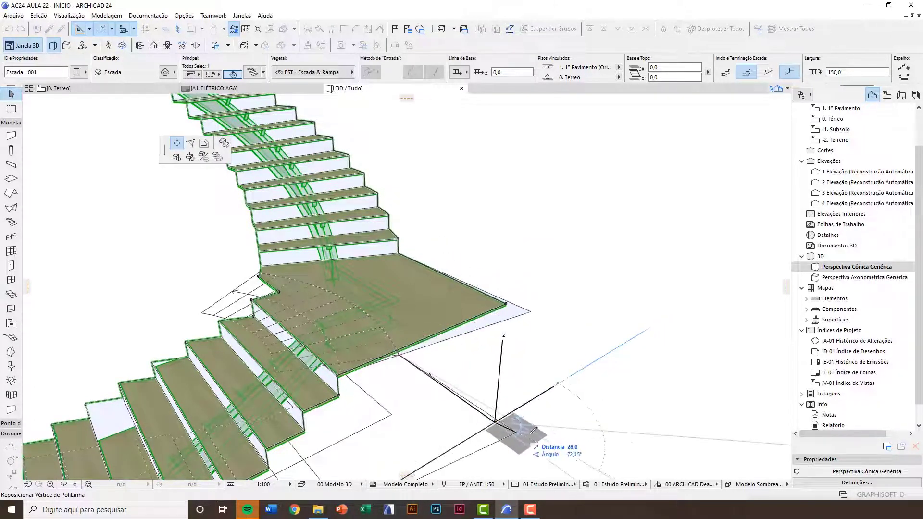
click(542, 425)
scroll(526, 404, down, 4)
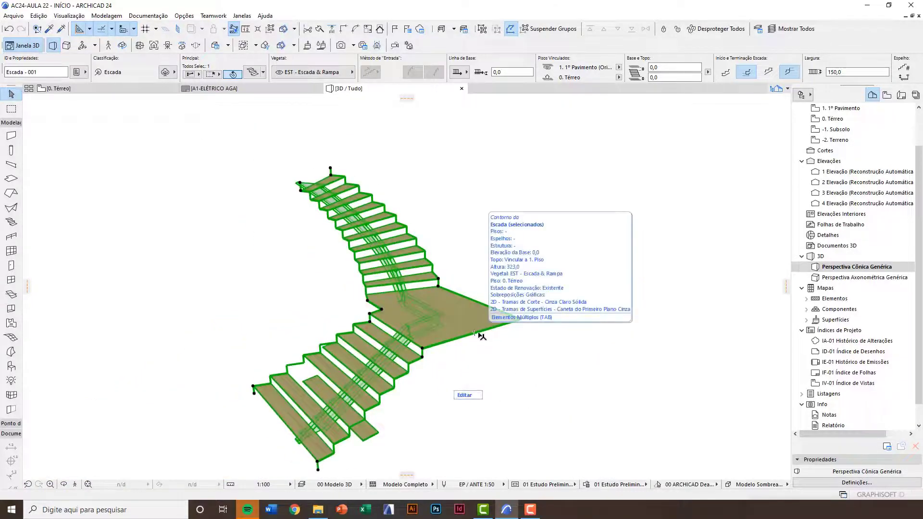
click(467, 348)
Examine the reshaped stair on the Térreo plan, and compare its treads, landing and curved flight in the 3D view.
key(F2)
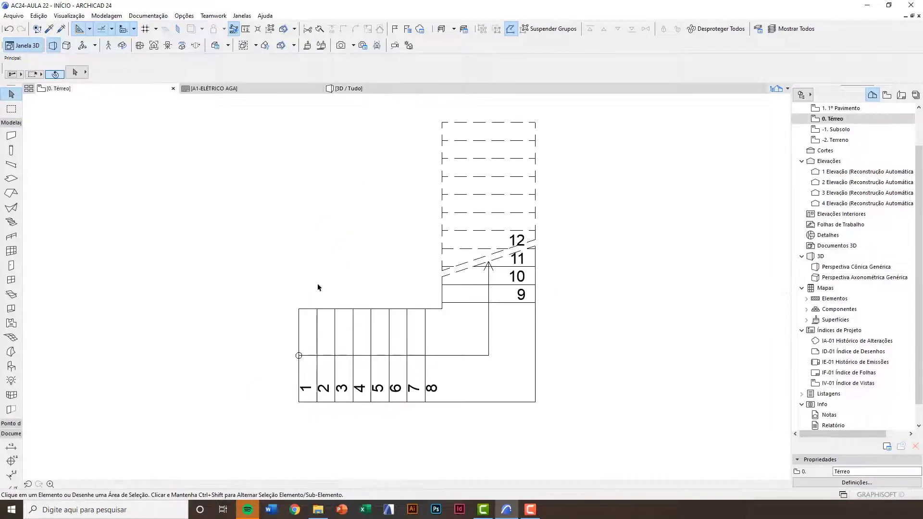
scroll(352, 389, down, 2)
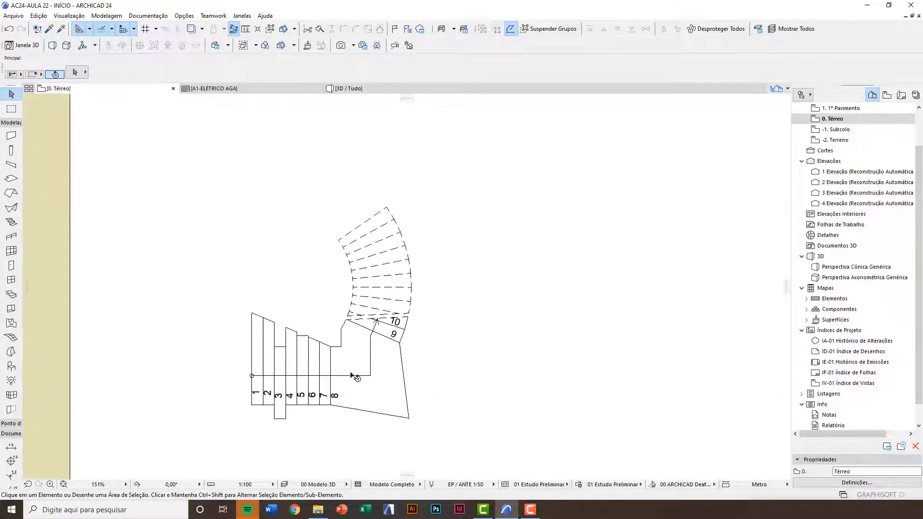
click(315, 356)
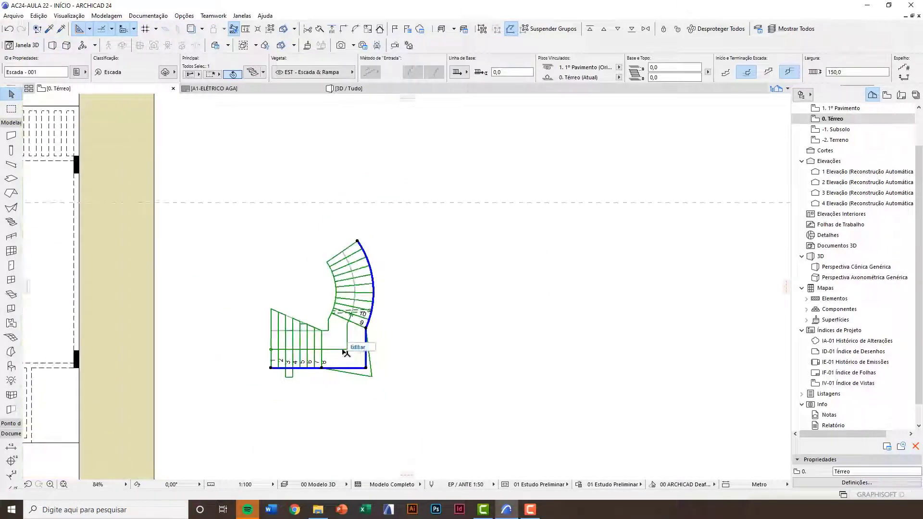
click(371, 346)
scroll(370, 352, up, 1)
key(F3)
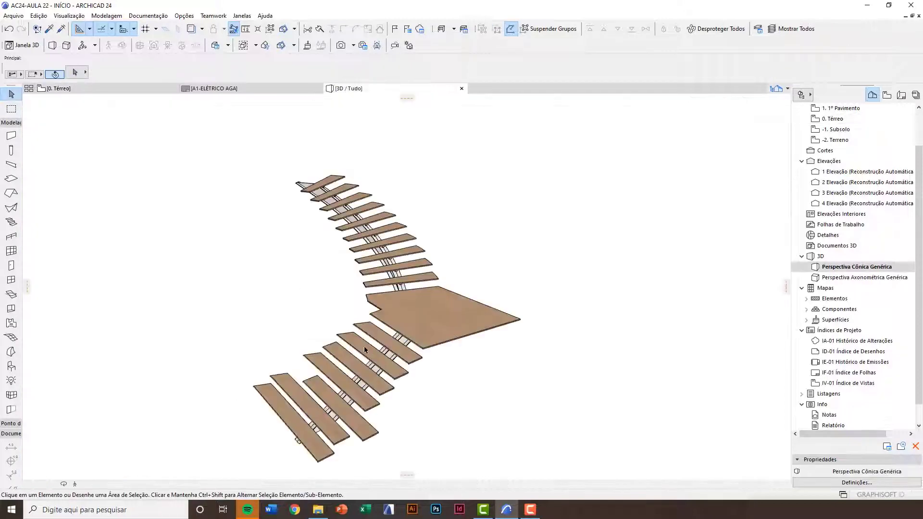
shift+middle_drag(389, 301, 445, 369)
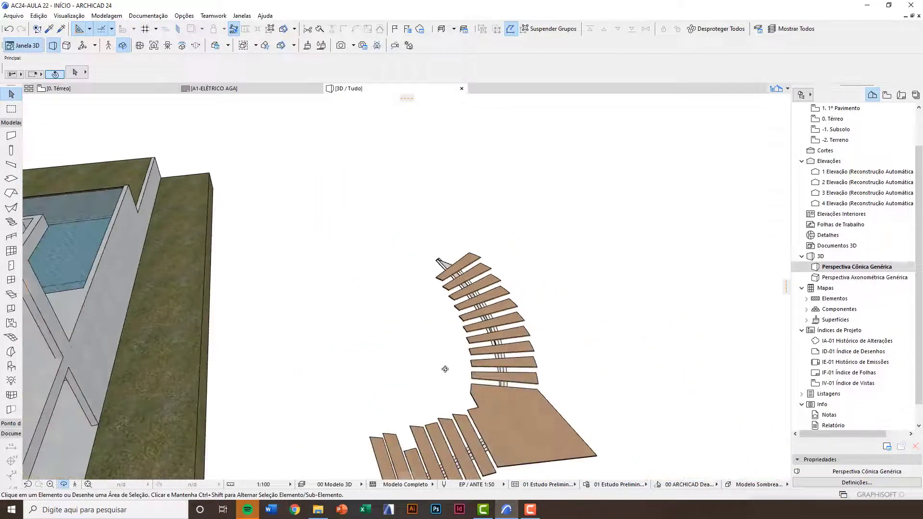
shift+middle_drag(497, 428, 327, 302)
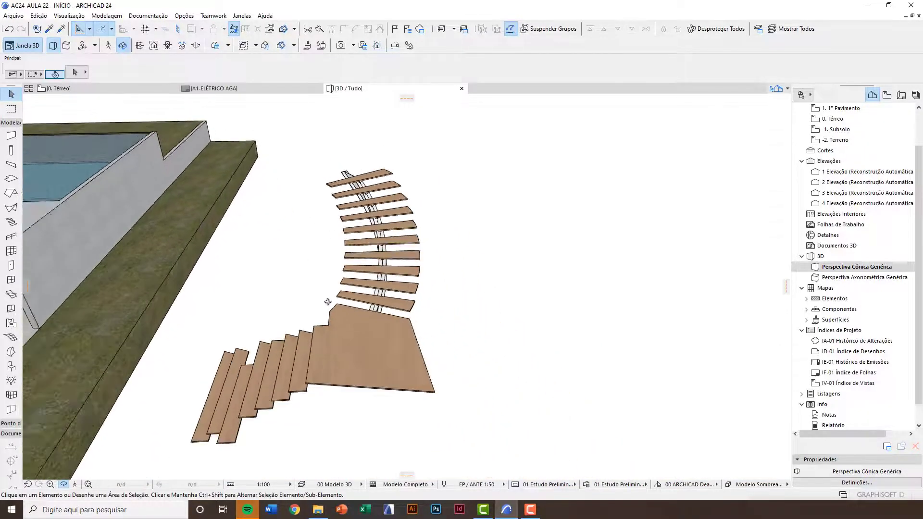
shift+middle_drag(379, 317, 349, 339)
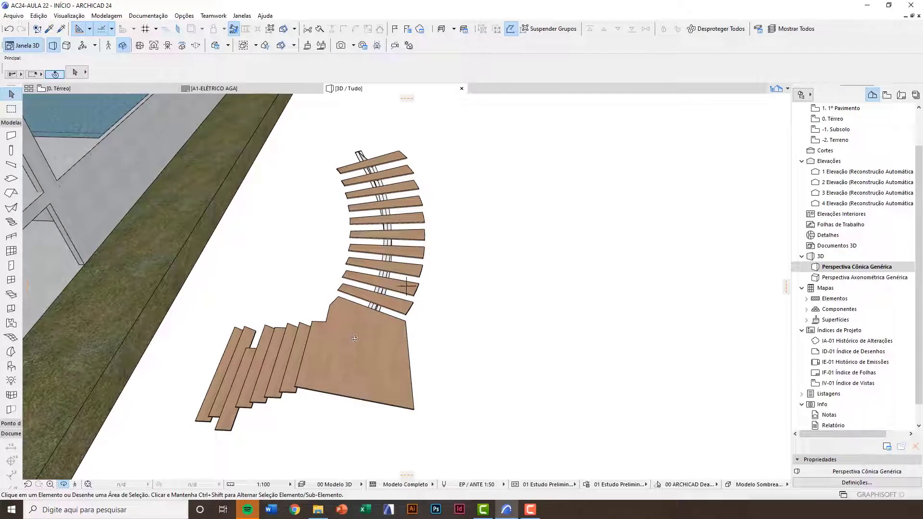
On the Térreo plan, draw a straight horizontal stair beside the L-shaped one using the favorite Escada em Concreto de Incêndio.
key(F2)
scroll(347, 256, down, 3)
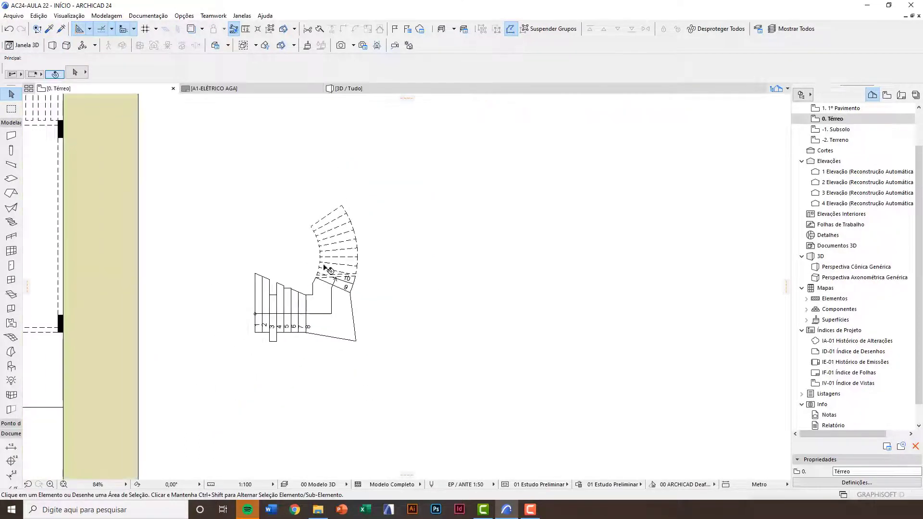
middle_drag(296, 247, 293, 247)
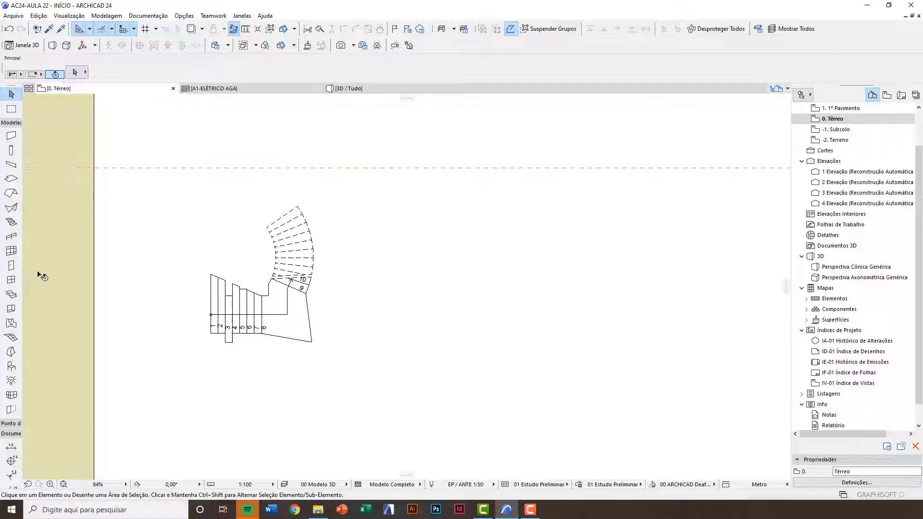
middle_drag(287, 312, 265, 313)
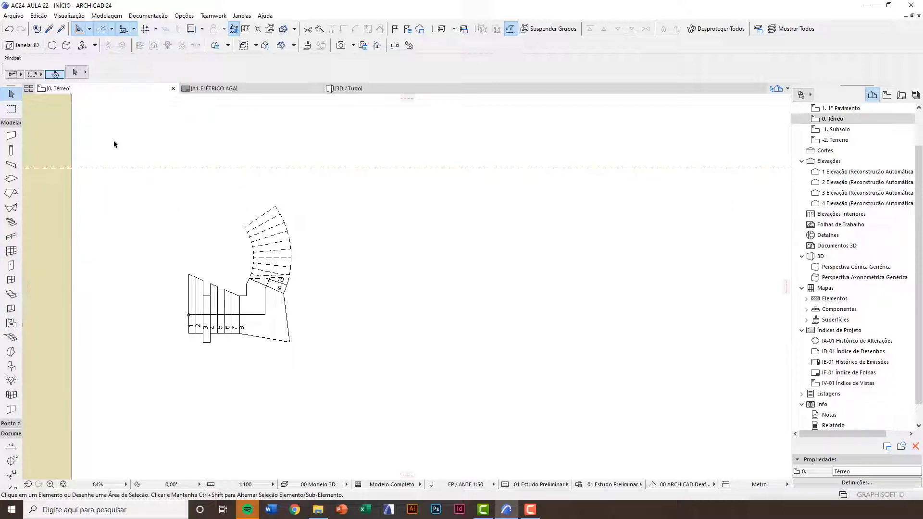
click(12, 222)
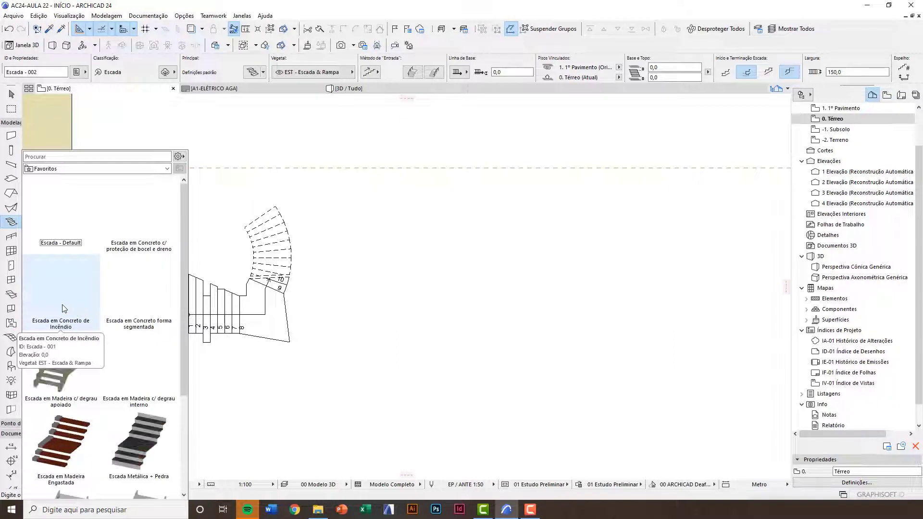
double_click(63, 306)
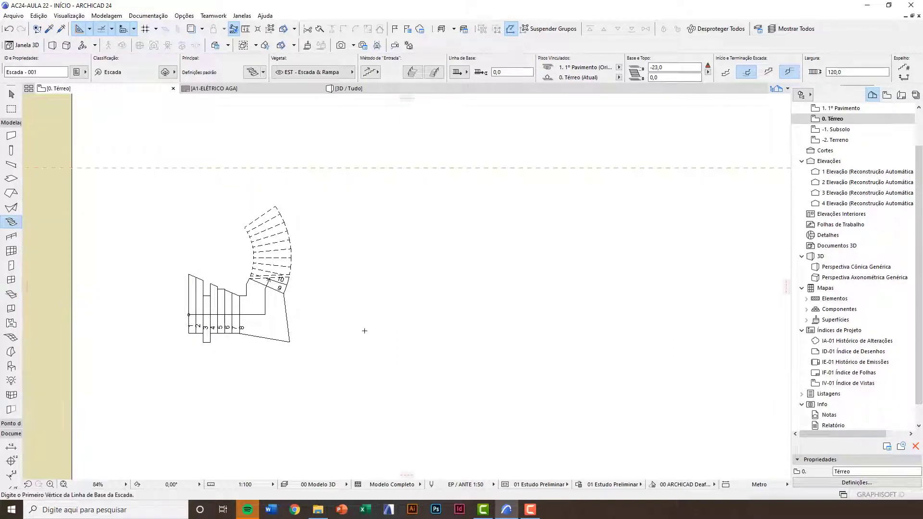
click(278, 330)
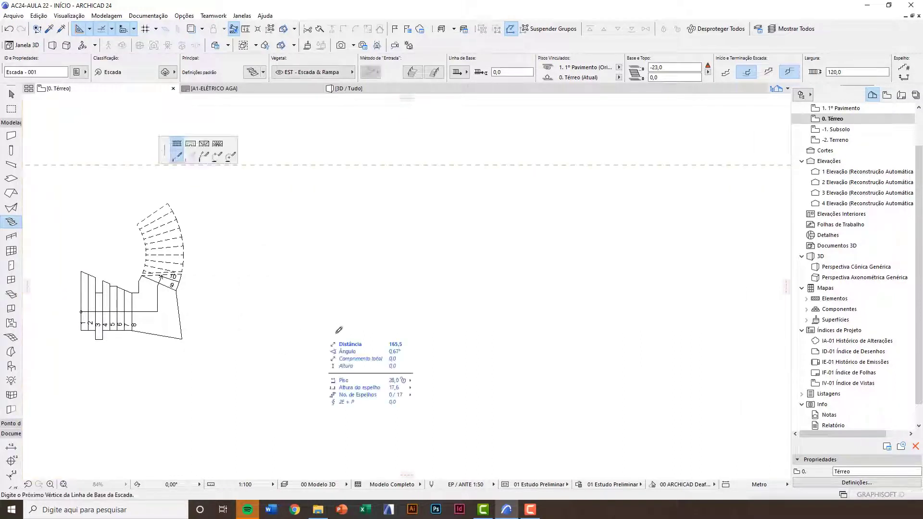
double_click(441, 323)
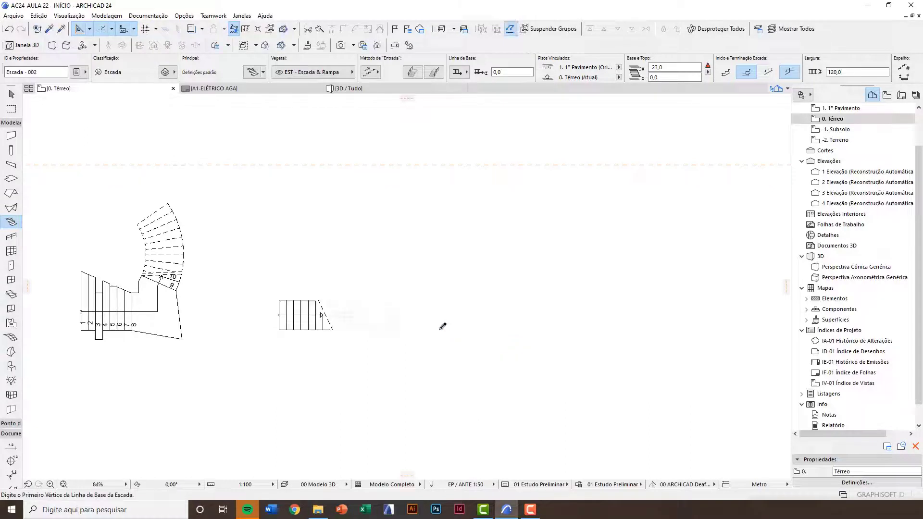
scroll(403, 336, up, 4)
key(Escape)
scroll(258, 302, up, 5)
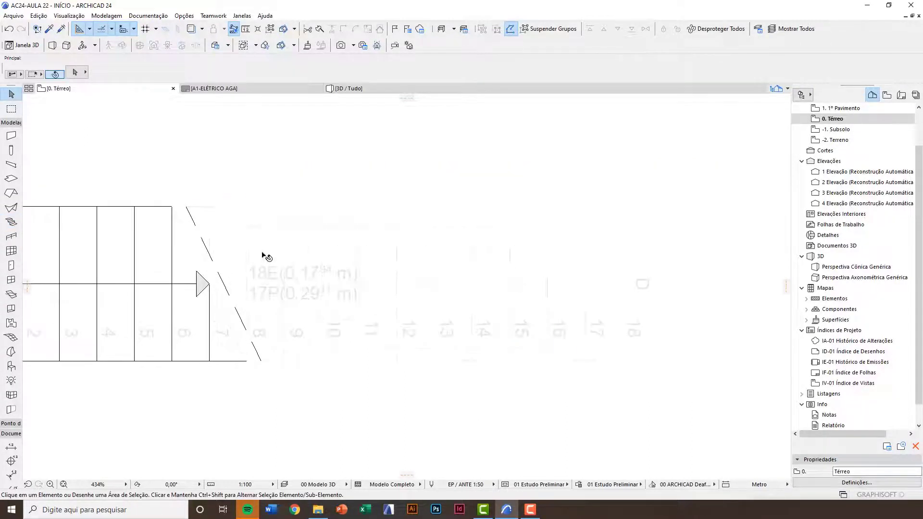
Bend the lower boundary edge of the new concrete stair downward into an arc, and inspect the curved stair in 3D.
click(513, 262)
scroll(456, 289, down, 8)
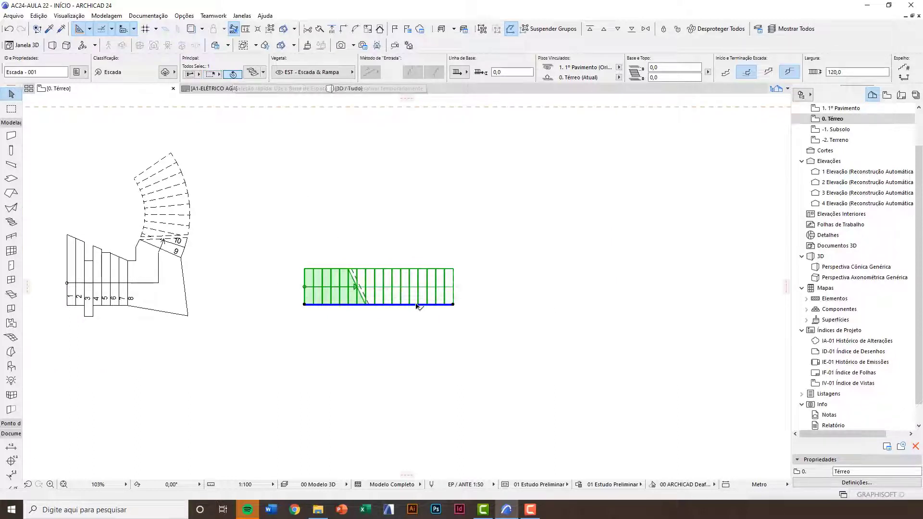
scroll(416, 304, up, 3)
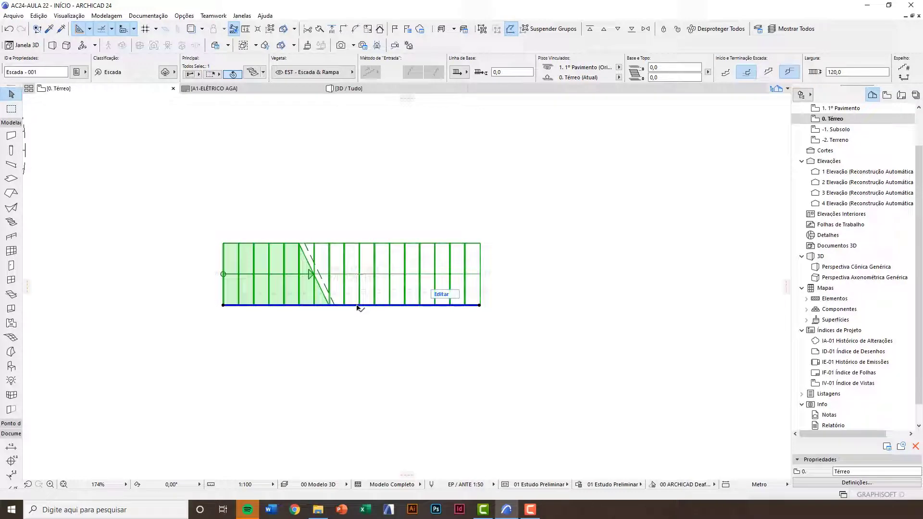
click(358, 305)
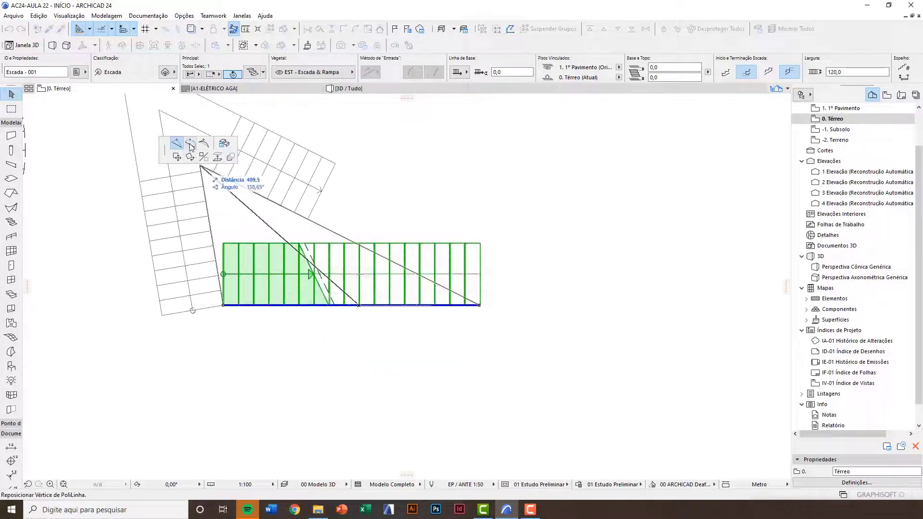
click(191, 144)
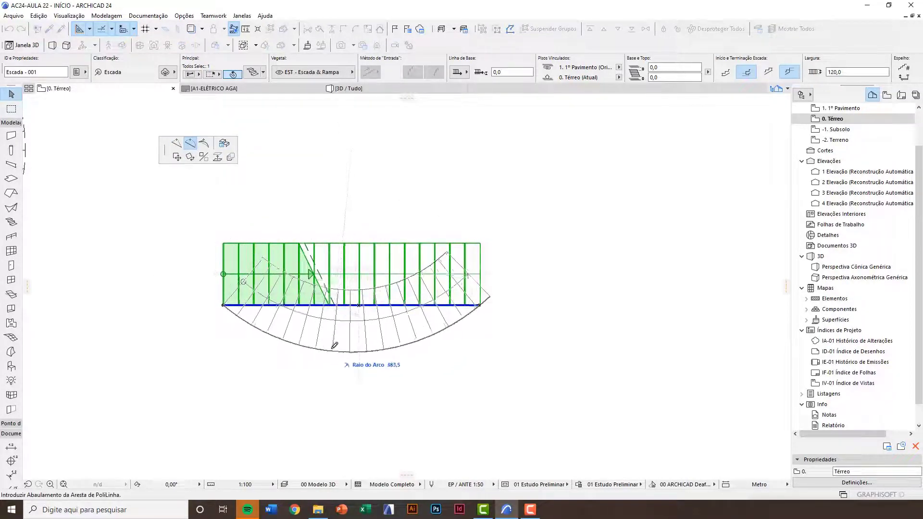
click(336, 344)
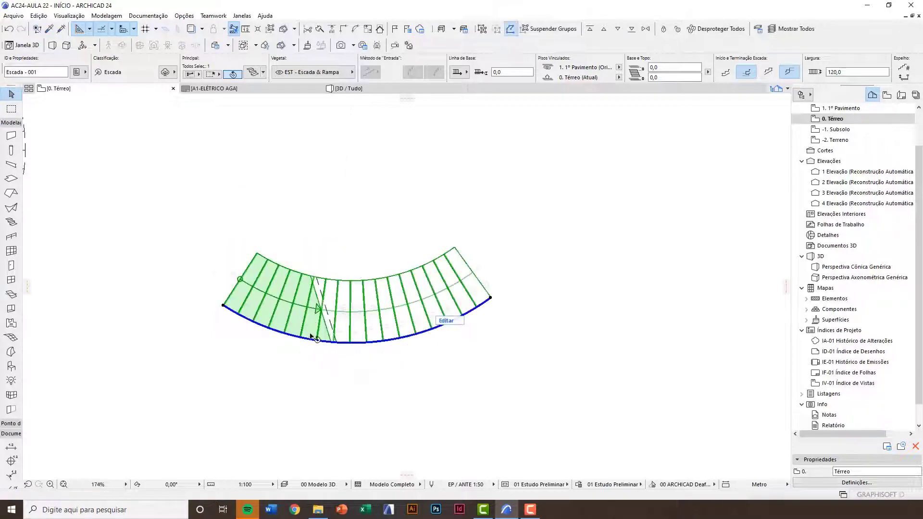
scroll(312, 332, down, 4)
key(Escape)
key(F3)
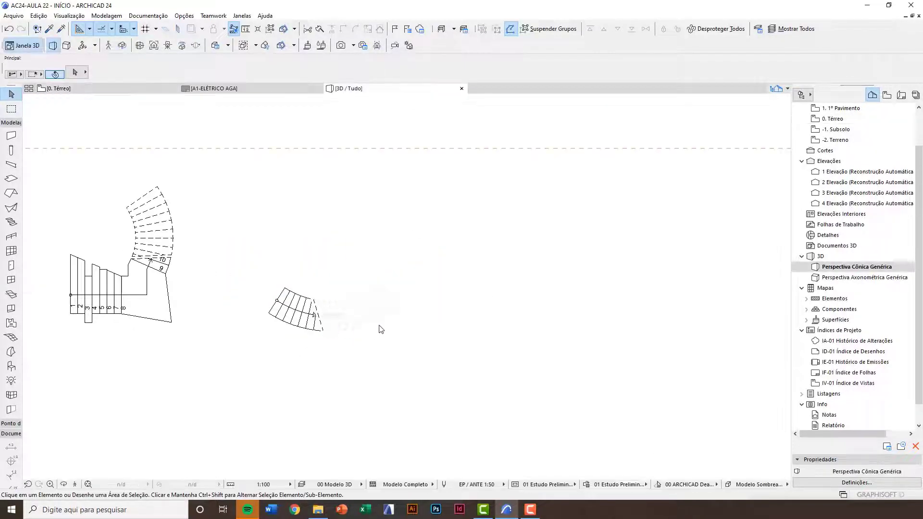
middle_drag(549, 369, 271, 283)
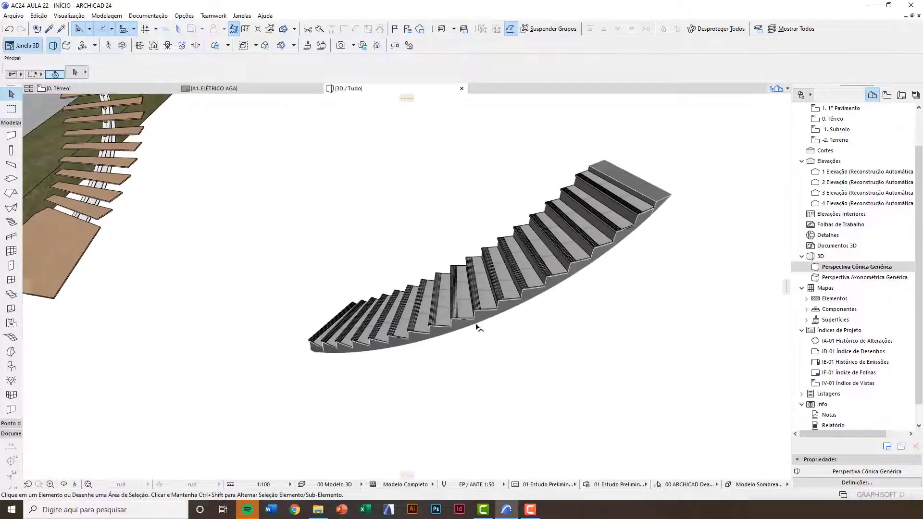
Begin a circular stair below the curved one on the Térreo plan, as an arc by centre point with the centre at 0° from the start.
key(F2)
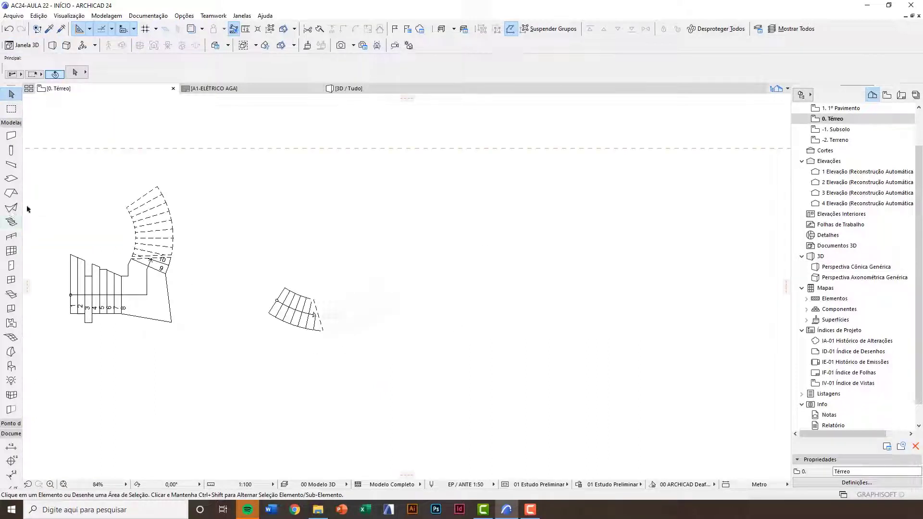
click(11, 222)
middle_drag(305, 346, 278, 255)
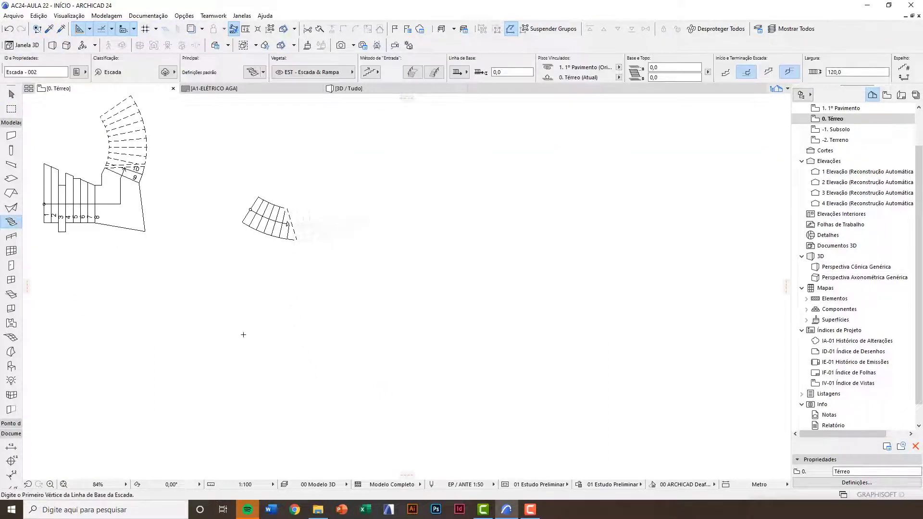
click(245, 334)
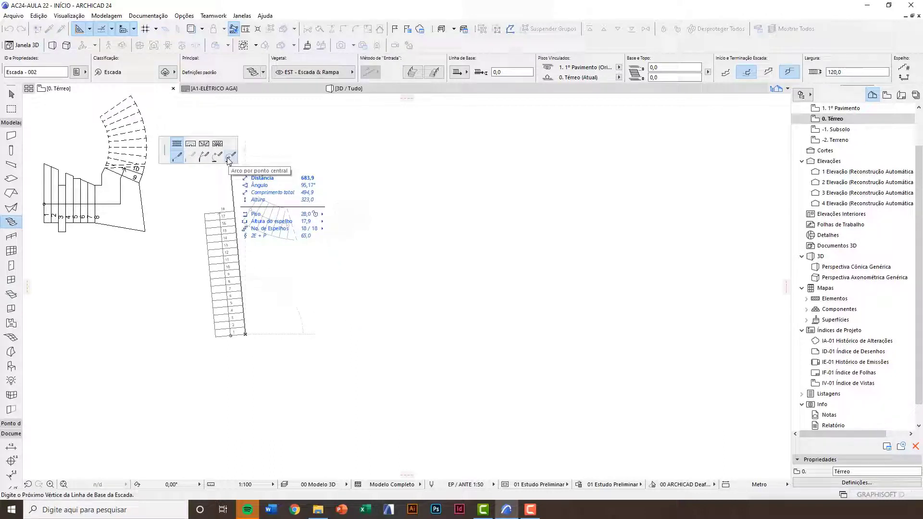
click(229, 160)
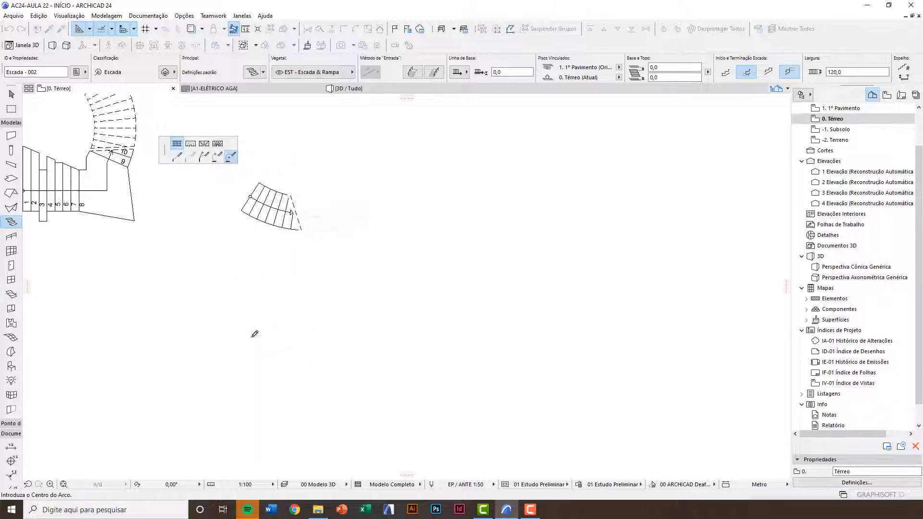
scroll(251, 331, up, 4)
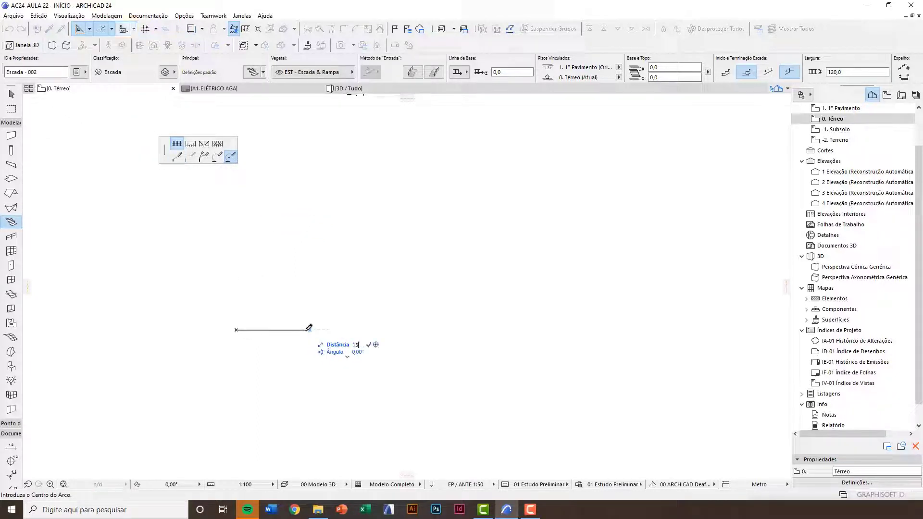
click(306, 330)
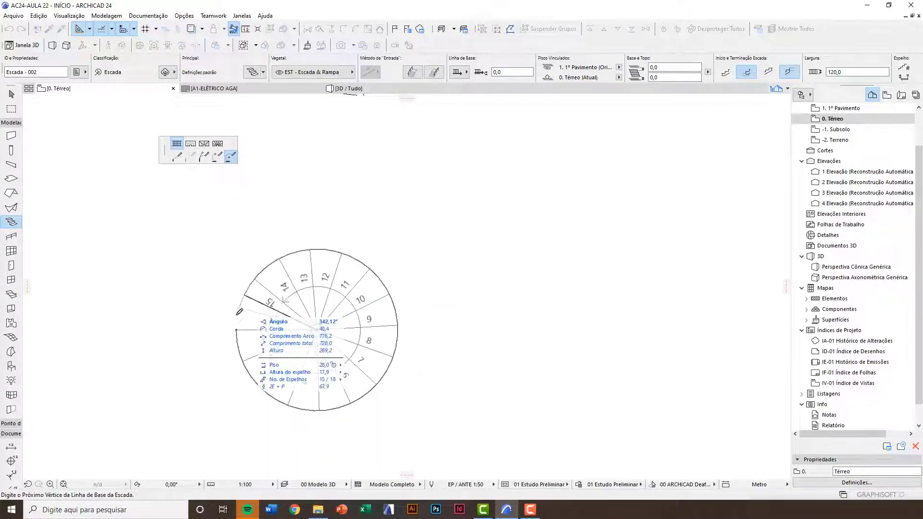
Complete the circular stair with an almost full turn of about 342°, and leave it deselected.
double_click(235, 315)
scroll(234, 315, down, 3)
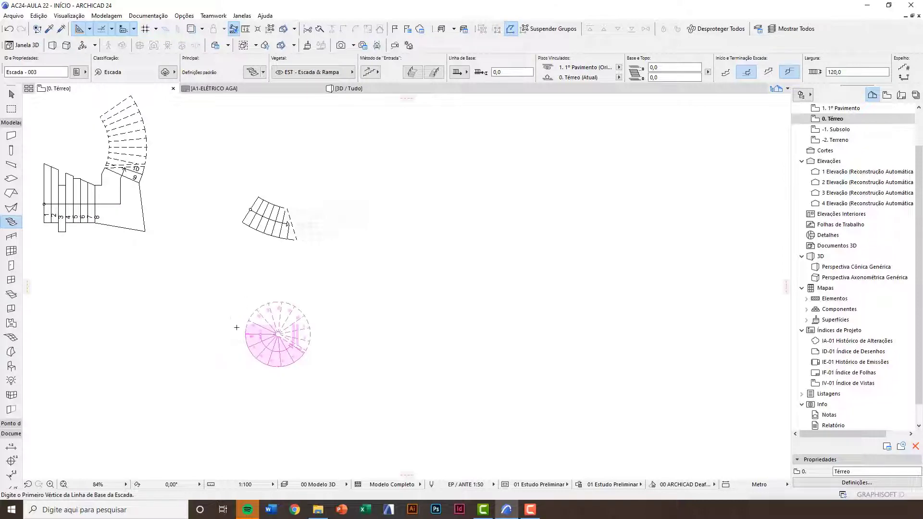
scroll(248, 335, up, 4)
key(Escape)
click(273, 324)
scroll(268, 326, up, 1)
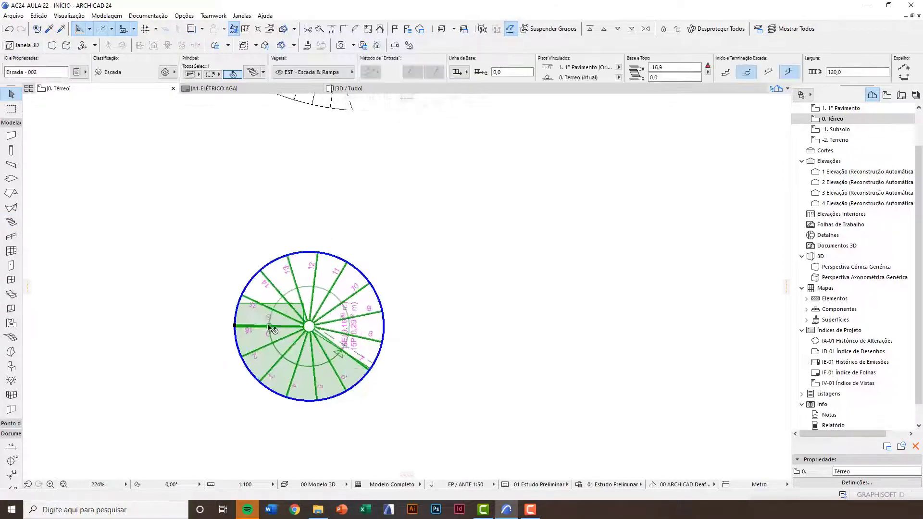
scroll(272, 328, up, 2)
key(Escape)
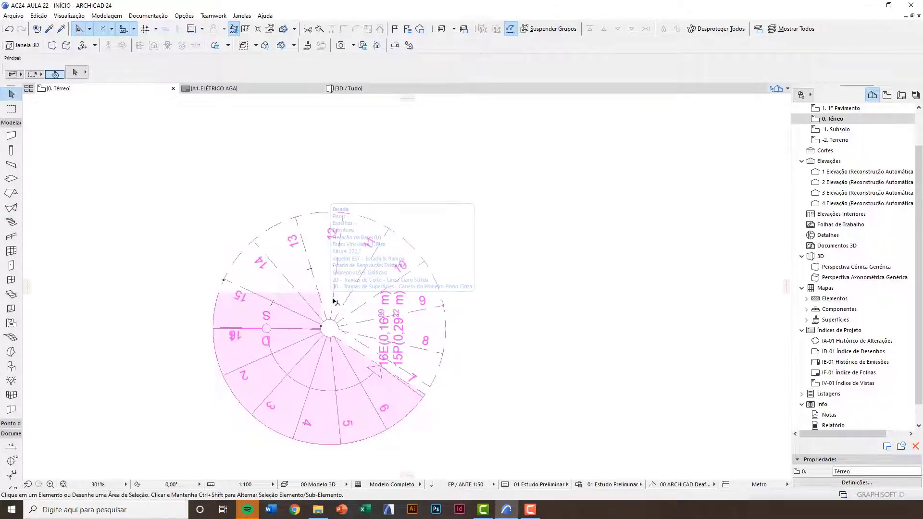
Bring the circular stair into view in 3D and try to set its offset to the linked 1º Pavimento storey to 0.
key(F3)
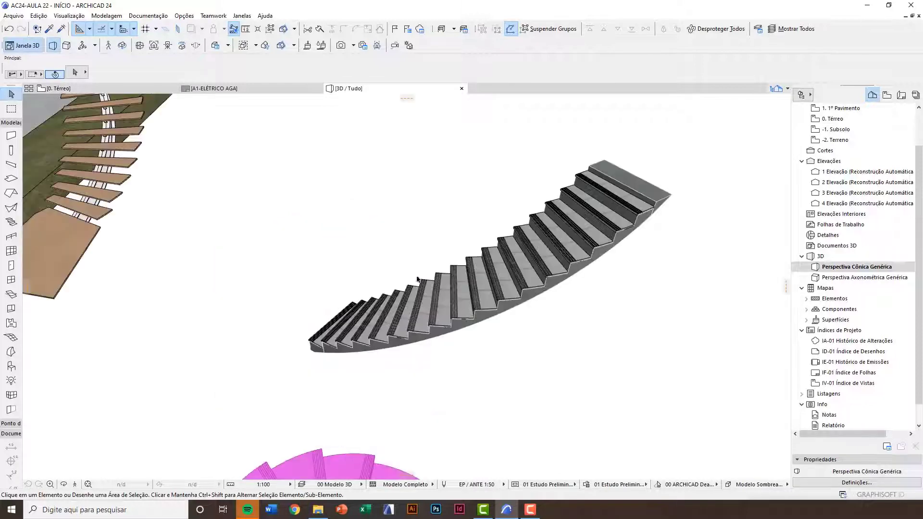
scroll(417, 279, down, 4)
scroll(409, 402, up, 3)
middle_drag(406, 385, 328, 271)
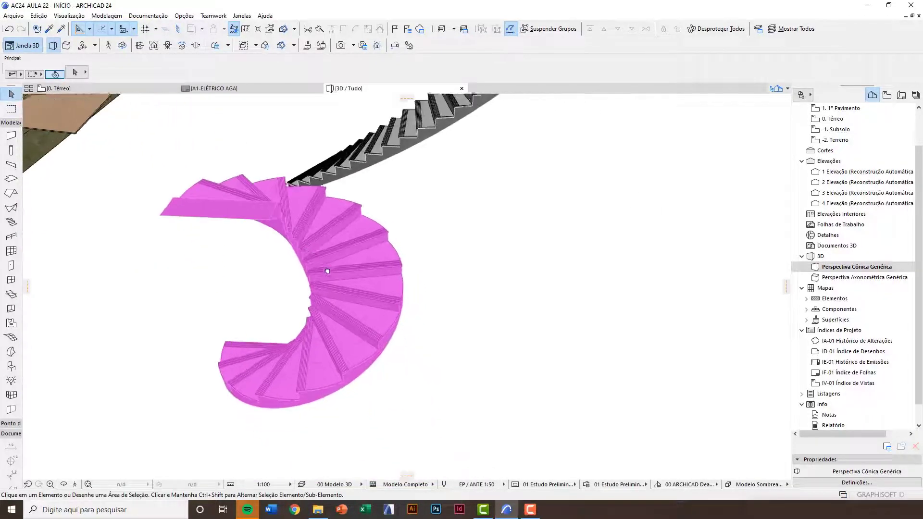
click(336, 264)
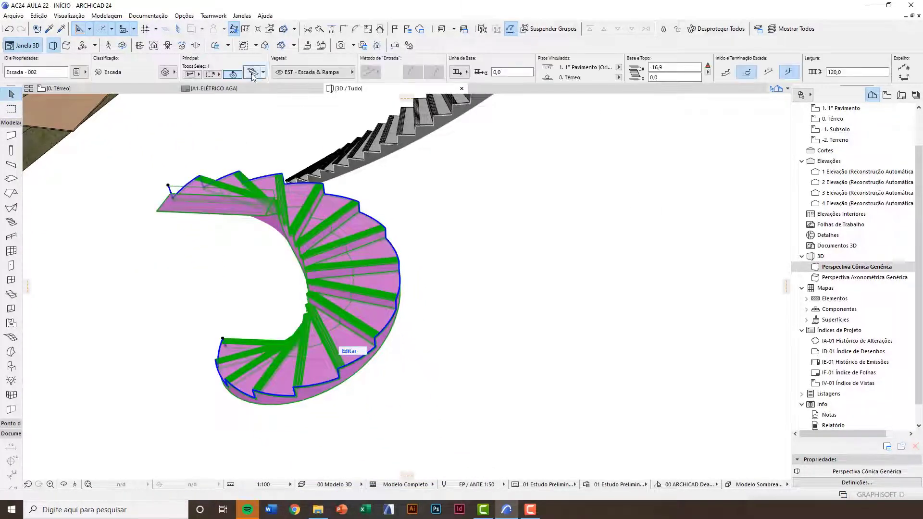
click(252, 73)
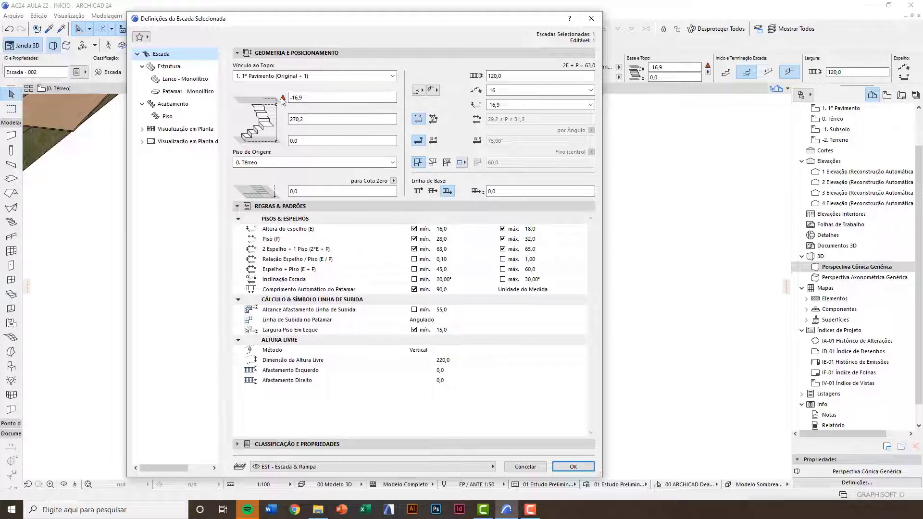
mouse_move(283, 99)
click(324, 100)
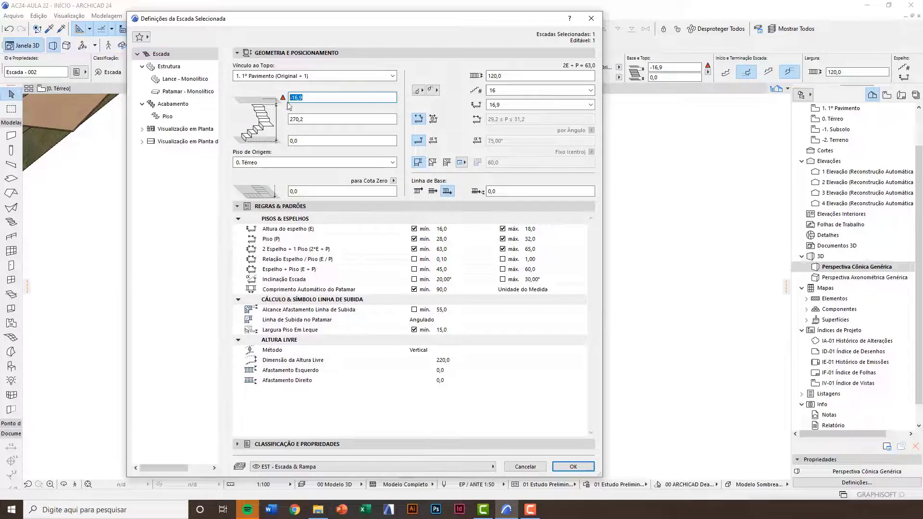
text(0)
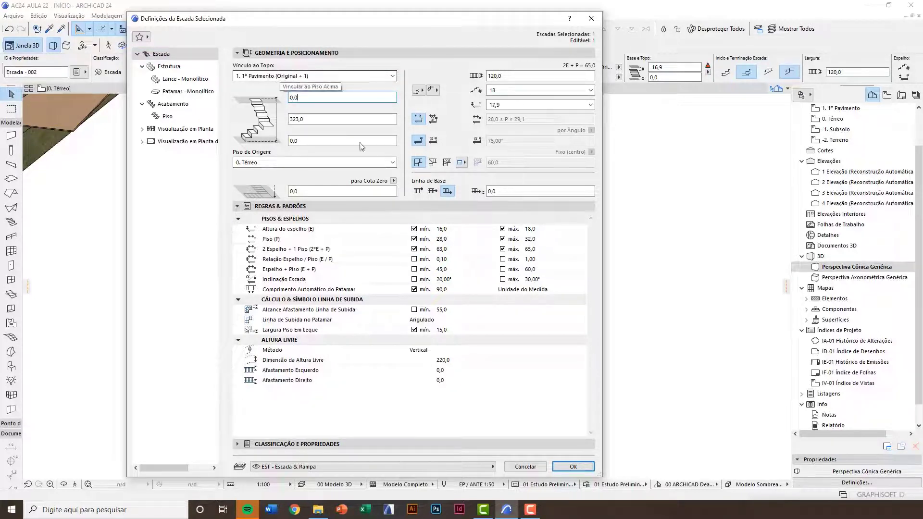
click(562, 464)
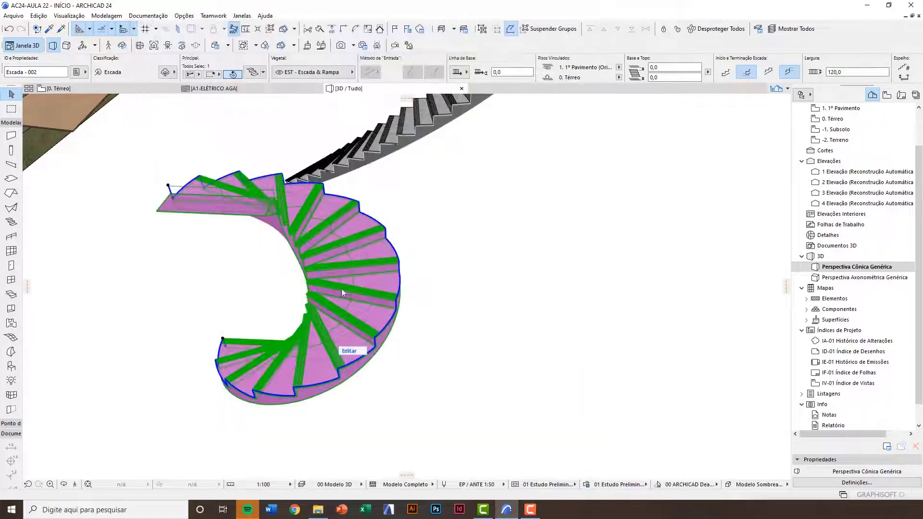
key(Escape)
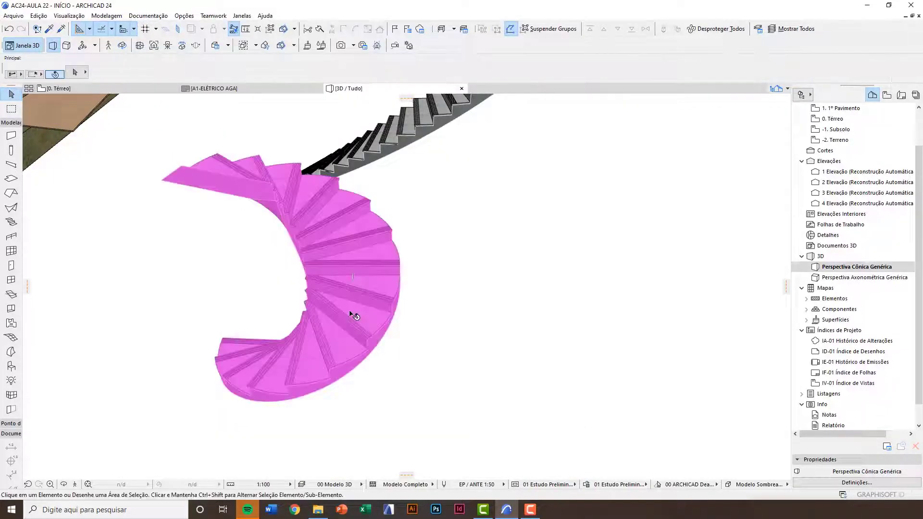
On the Térreo plan, set the circular stair's width to 110 and its number of risers to 17.
key(F2)
click(344, 291)
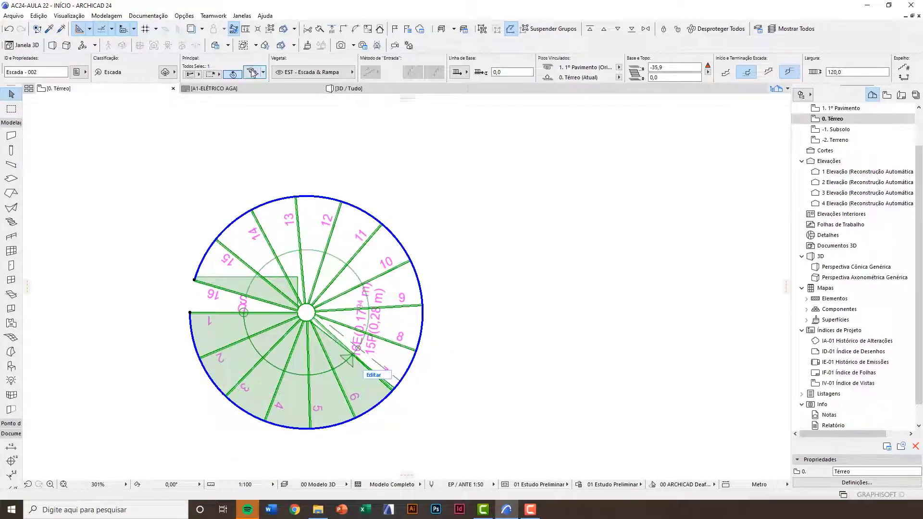
key(ctrl+t)
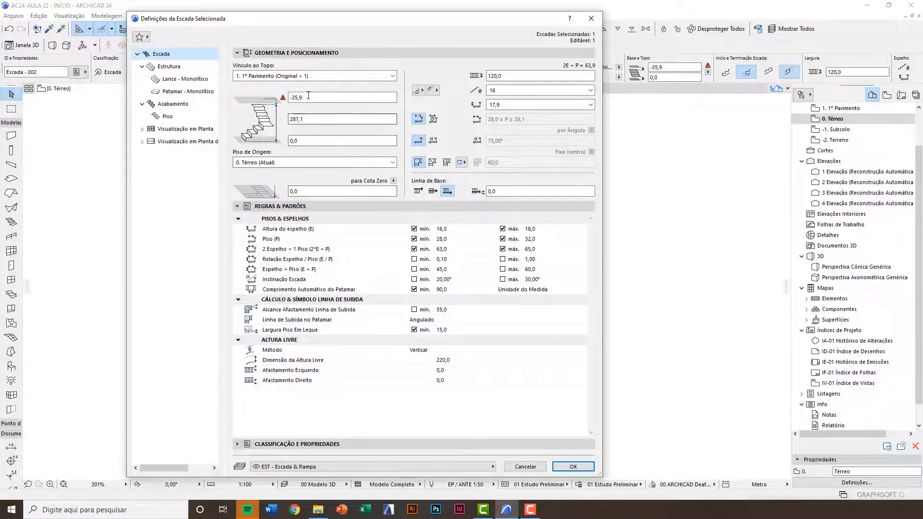
click(297, 96)
click(297, 97)
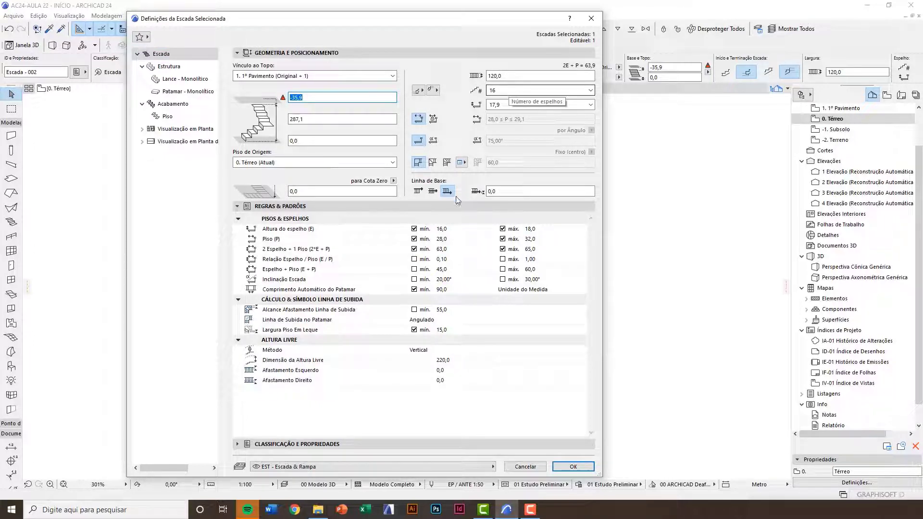
click(514, 73)
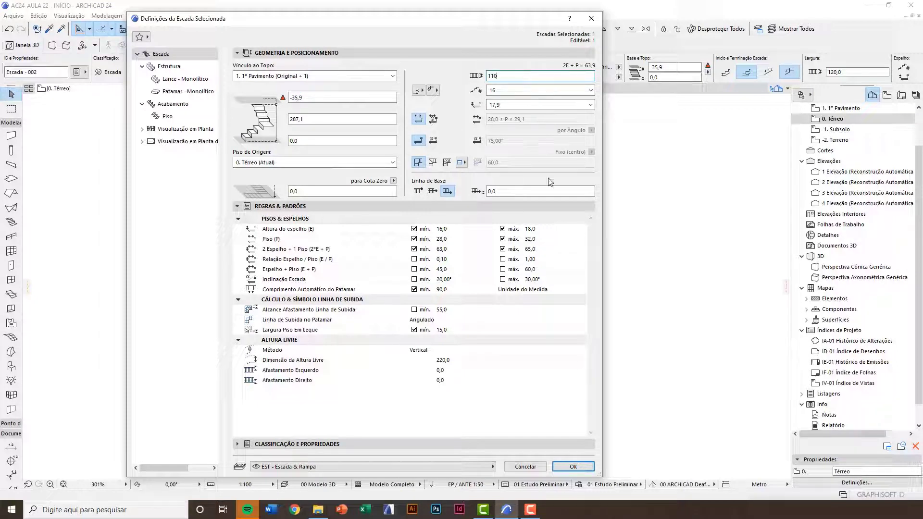
text(110)
click(517, 90)
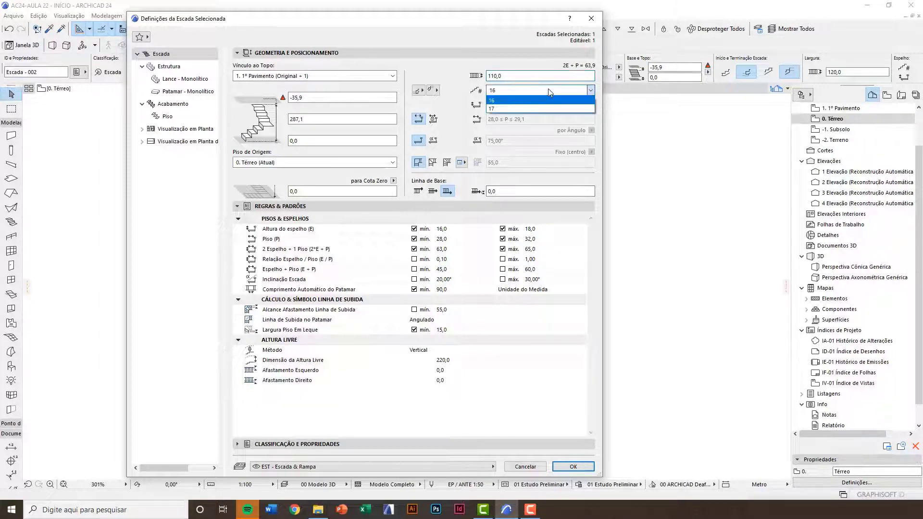
click(516, 109)
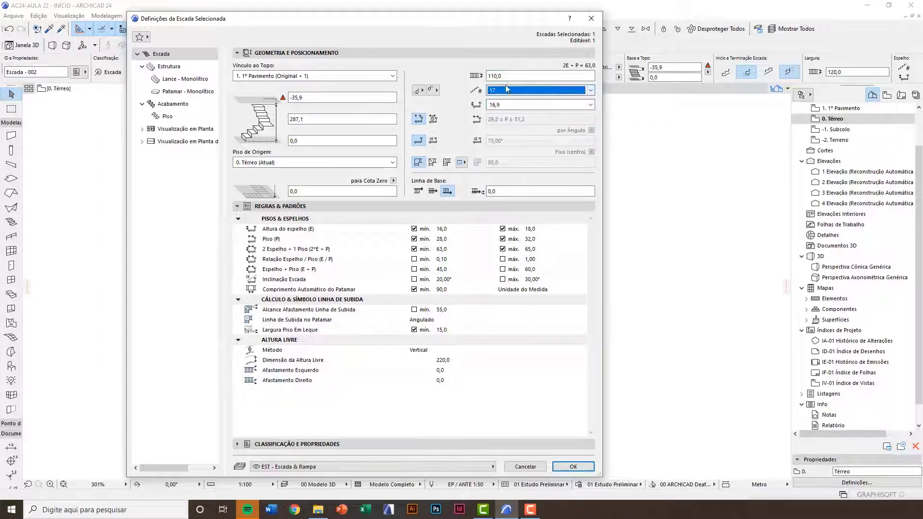
click(572, 466)
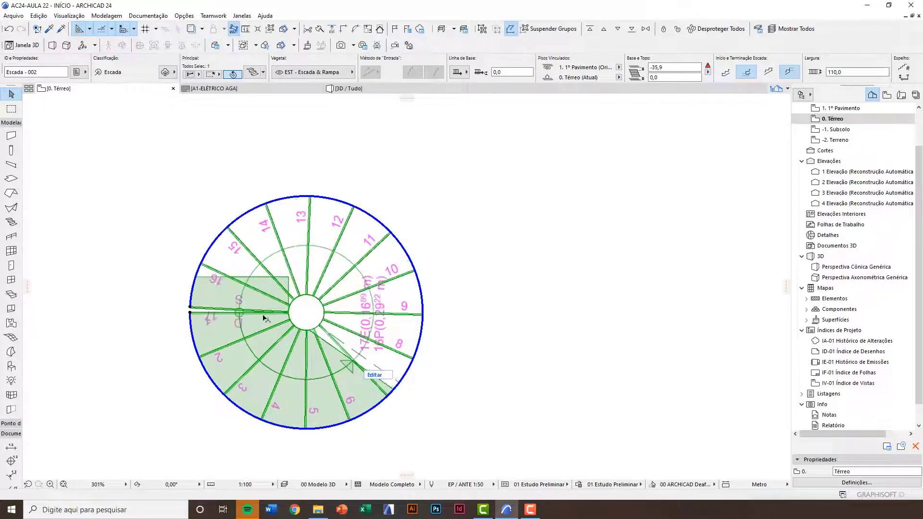
Enlarge the arc radius of the circular stair's outer baseline edge.
scroll(263, 319, up, 2)
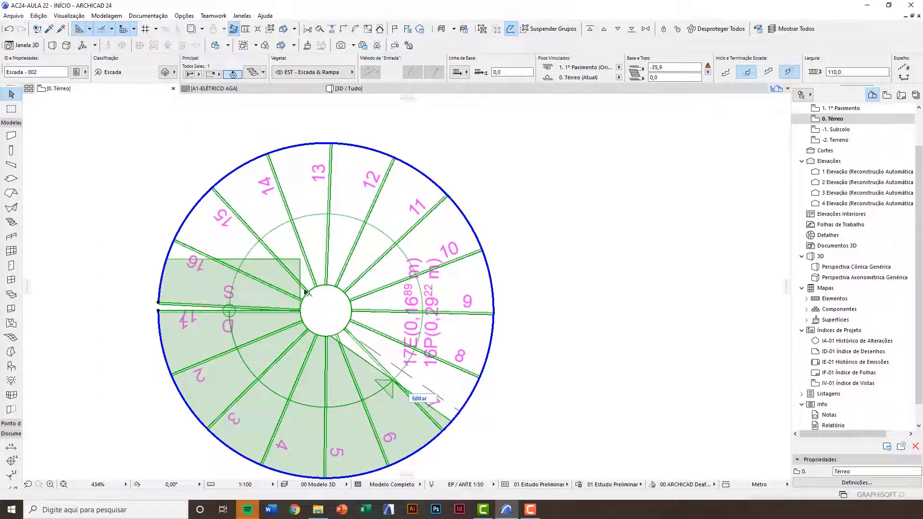
scroll(305, 291, down, 3)
click(395, 248)
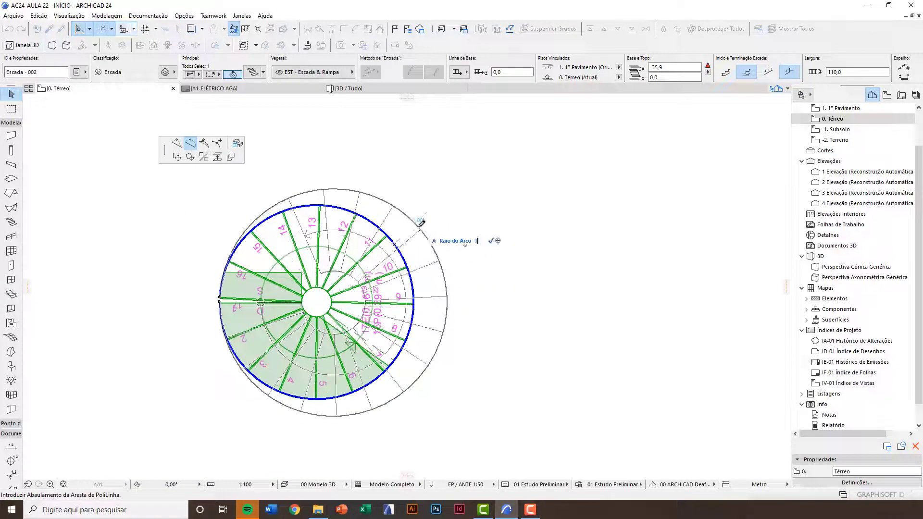
key(Return)
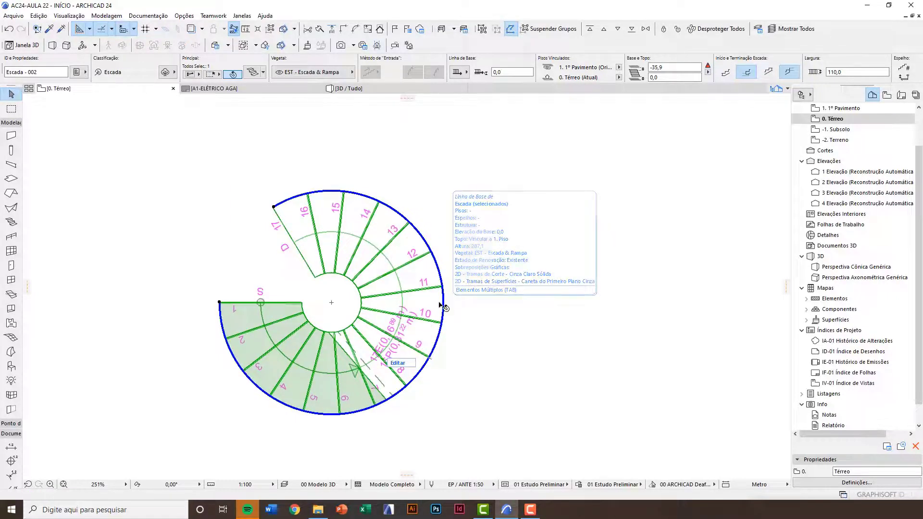
Set the circular stair's top offset to 0, deselect it, and inspect the result beside the curved stair in 3D.
double_click(430, 241)
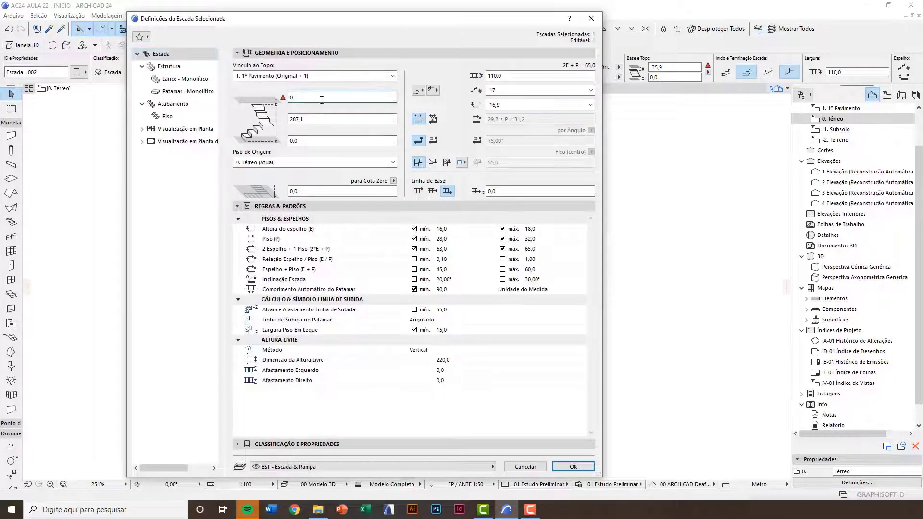
click(313, 120)
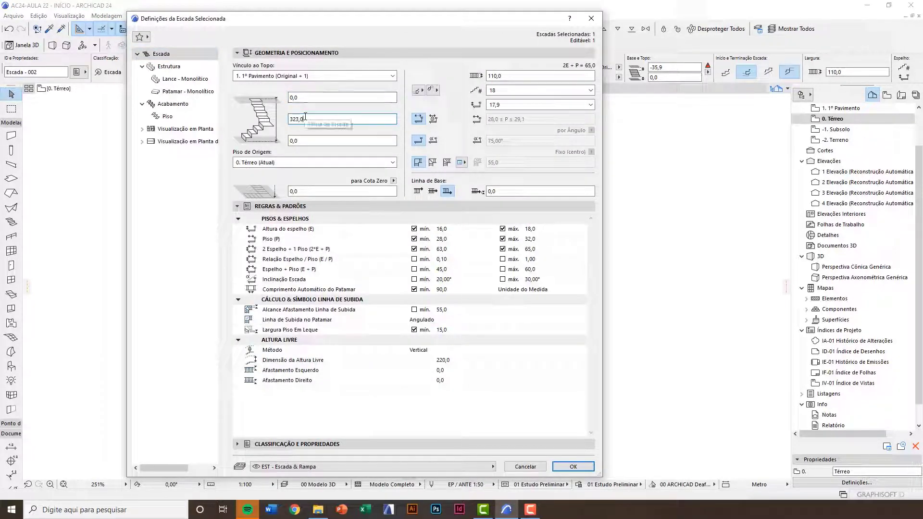
double_click(305, 118)
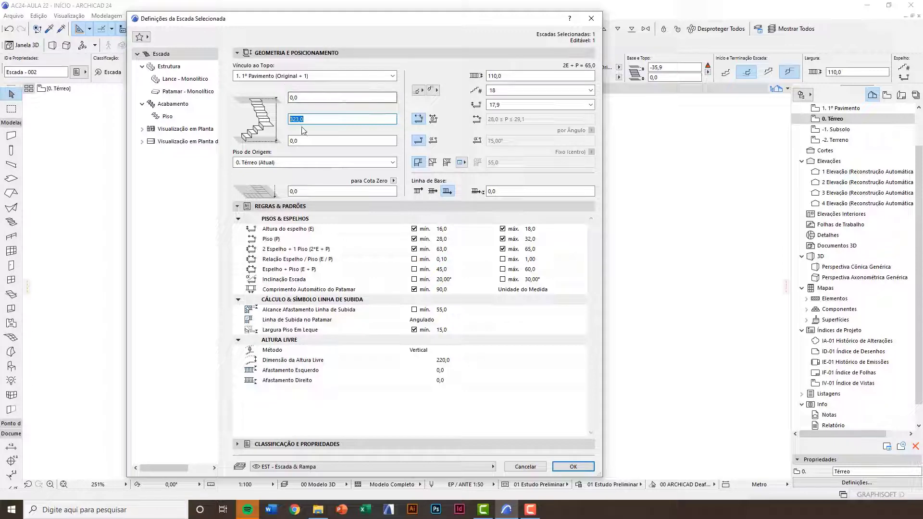
click(559, 464)
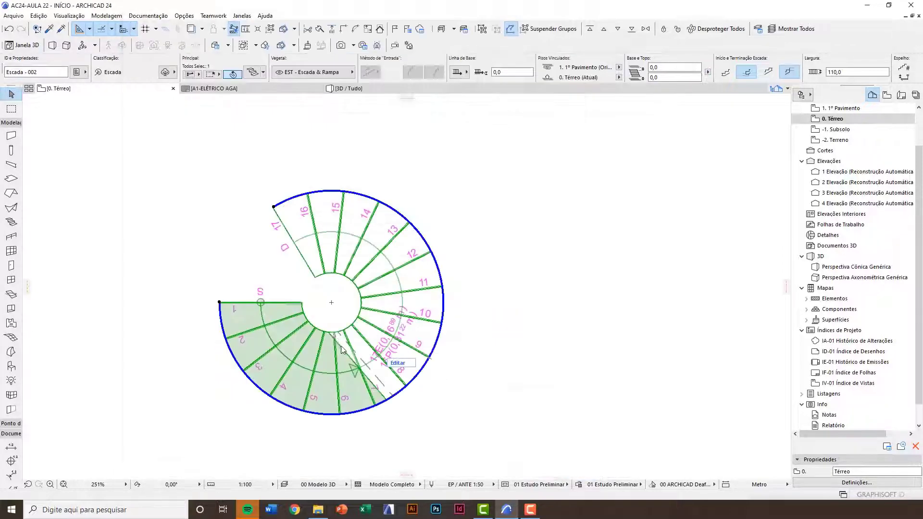
click(302, 274)
click(376, 237)
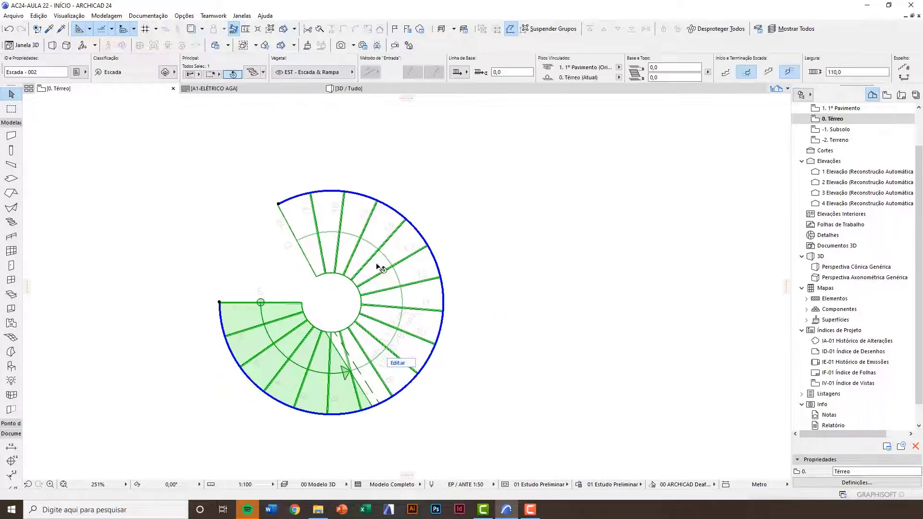
click(346, 278)
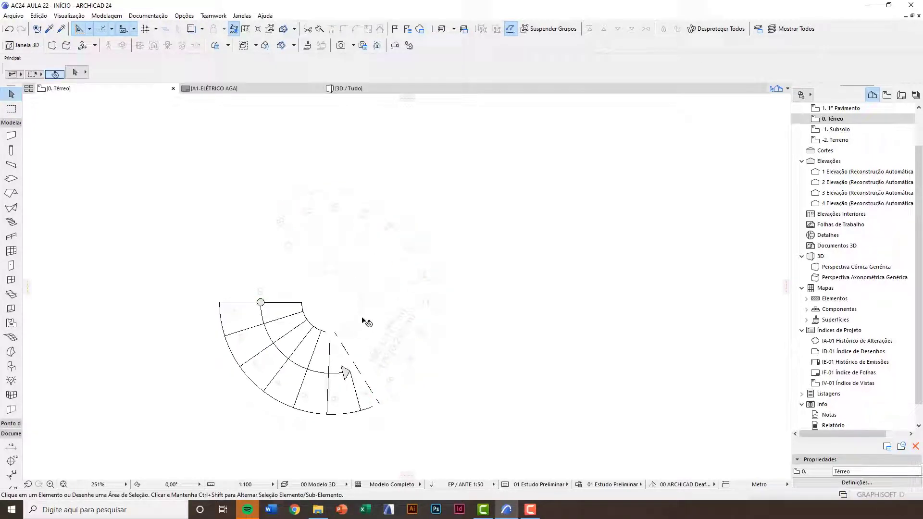
key(F3)
scroll(412, 287, down, 2)
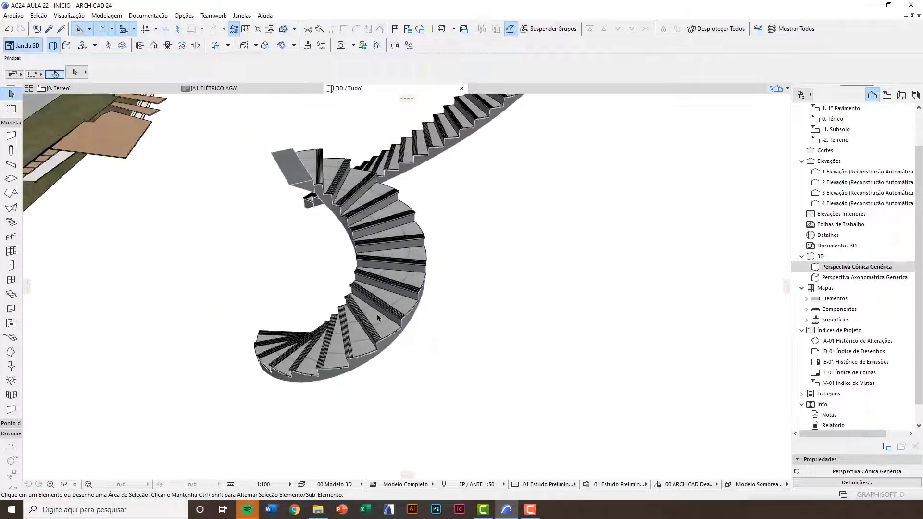
key(o)
drag(351, 288, 523, 412)
On the Térreo plan, draw a new stair beside the circular one as an arc through three points, curving upward.
key(F2)
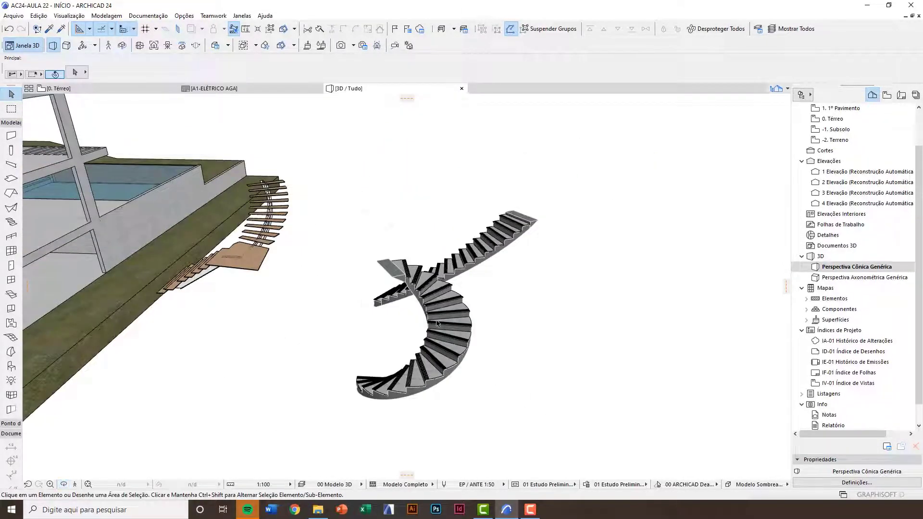
click(11, 222)
scroll(180, 305, down, 2)
click(420, 333)
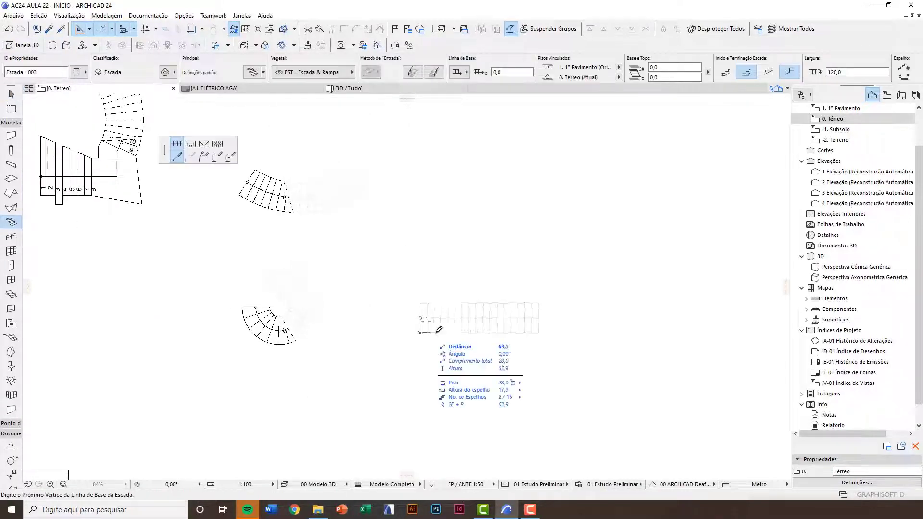
click(216, 161)
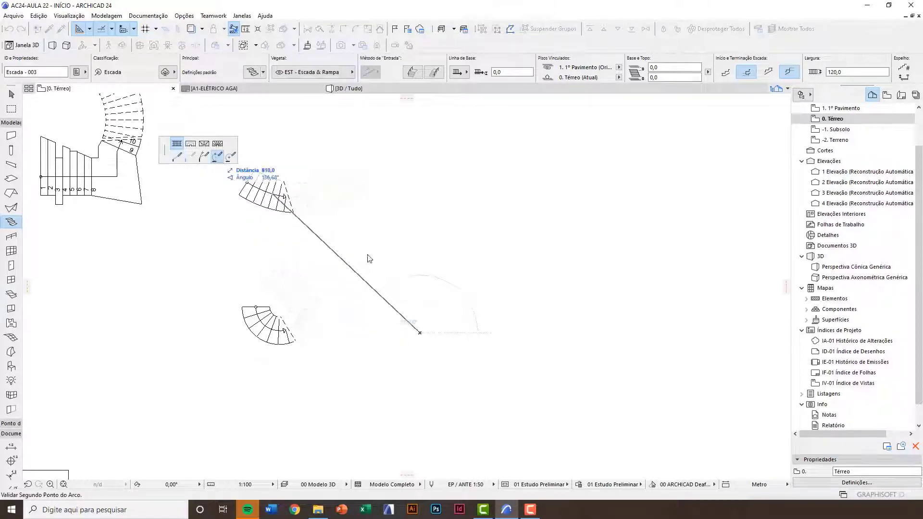
click(493, 299)
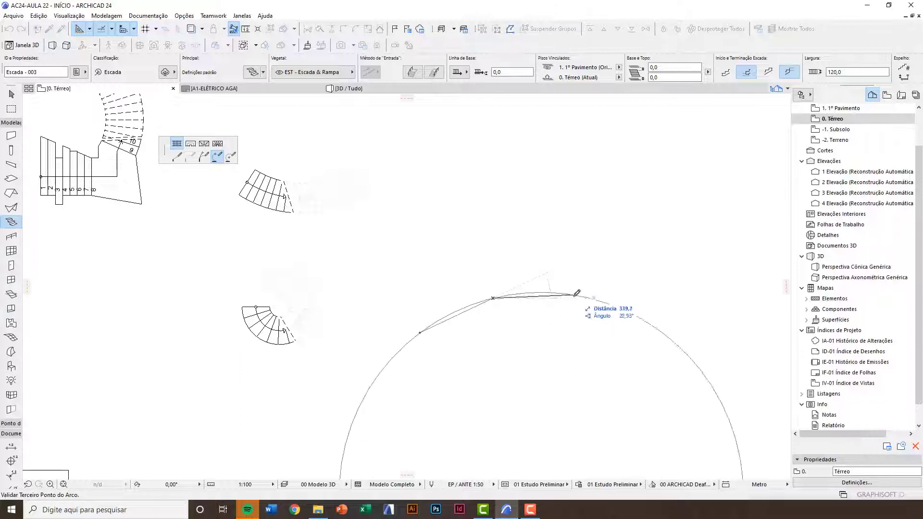
click(529, 339)
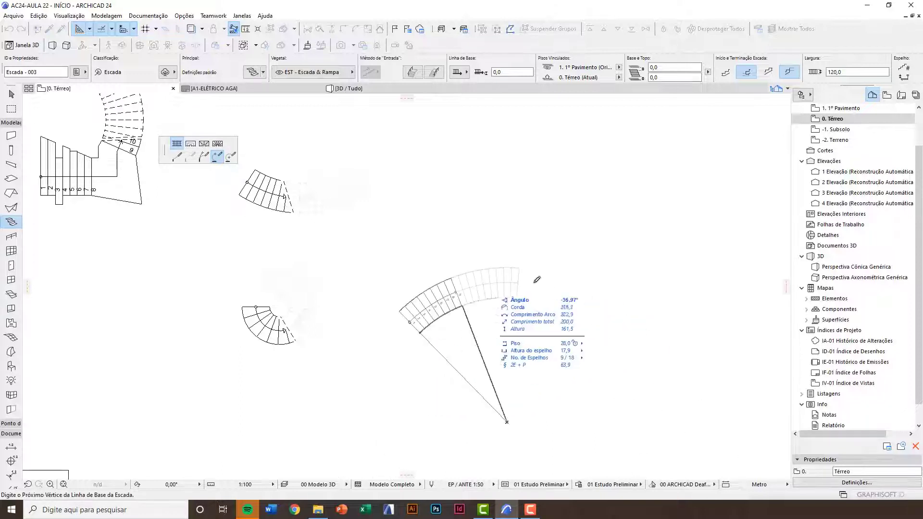
double_click(581, 323)
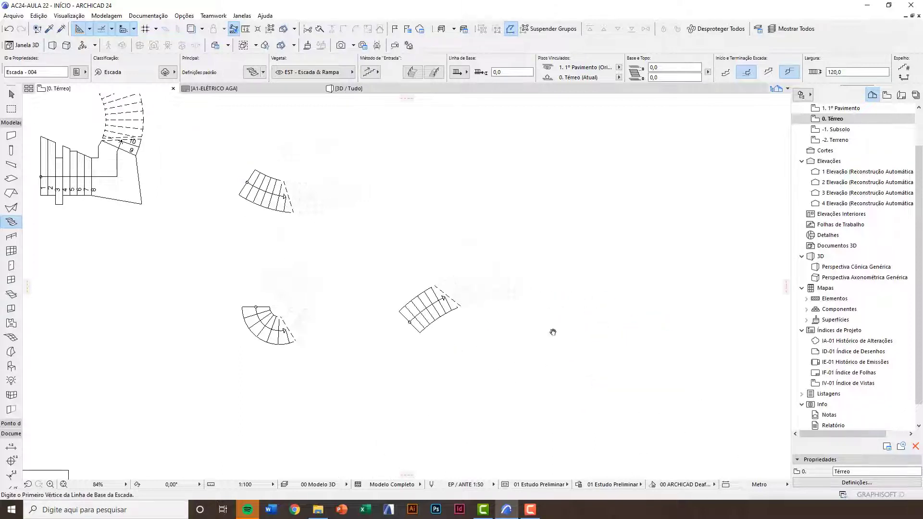
Draw another stair below the three-point one as a tangential arc, starting with a horizontal tangent and curving downward.
middle_drag(552, 332, 529, 281)
click(368, 358)
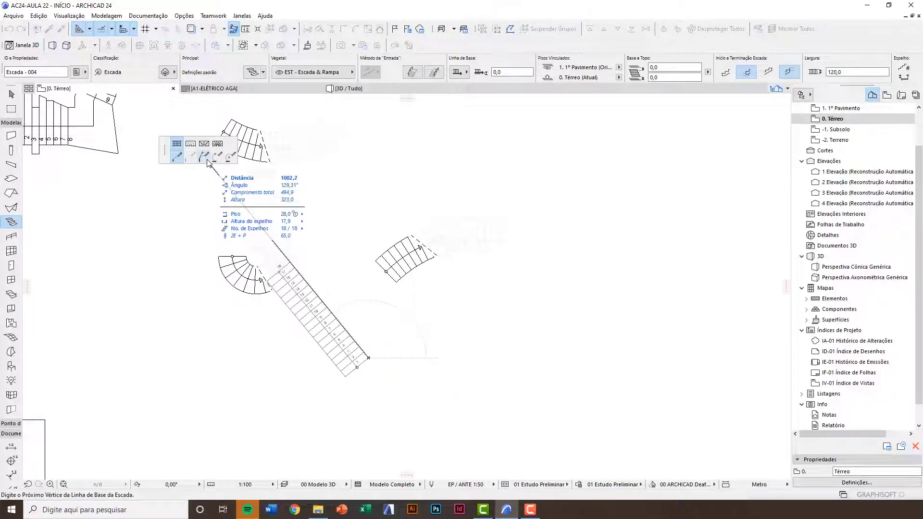
click(203, 159)
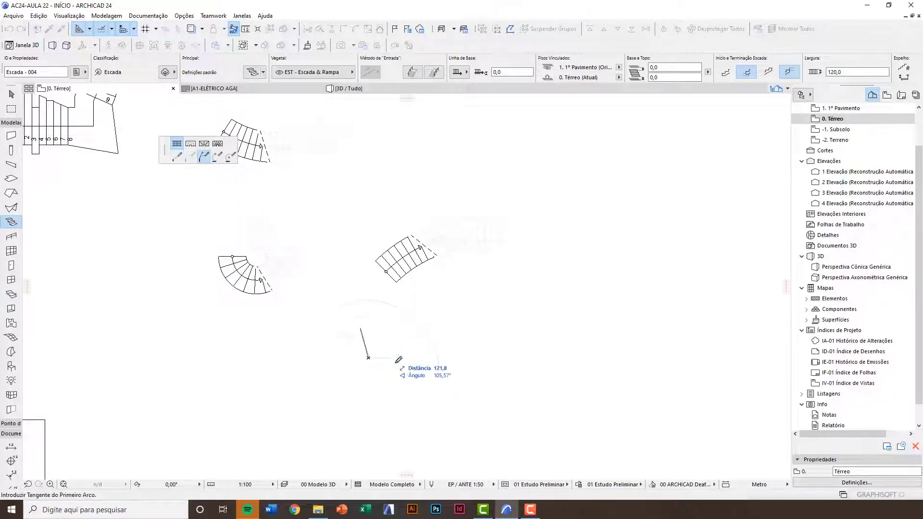
click(519, 358)
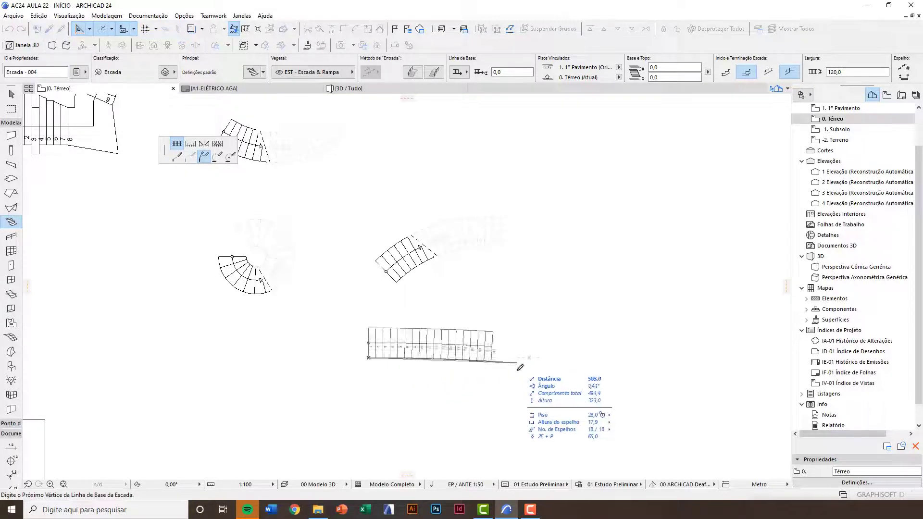
double_click(487, 443)
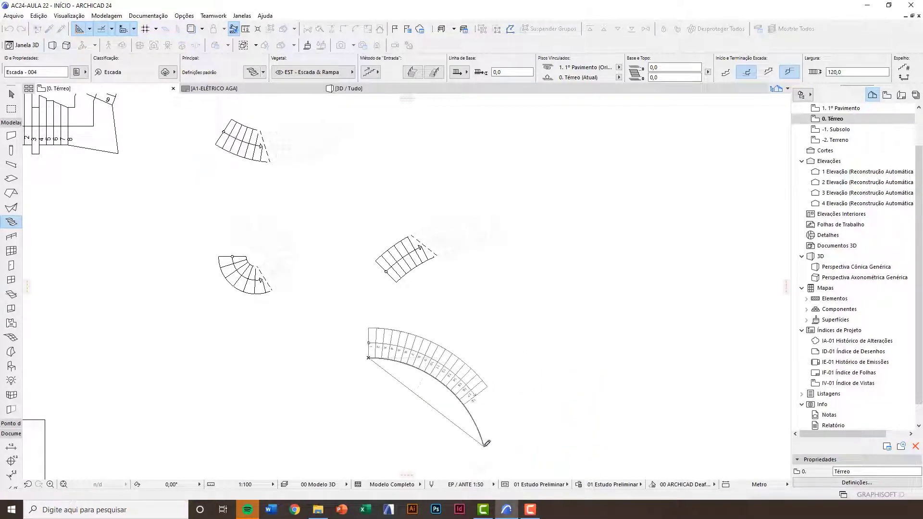
Inspect the three-point and tangential arc stairs beside the earlier ones in 3D and return to the Térreo plan.
scroll(436, 392, up, 3)
scroll(408, 382, down, 3)
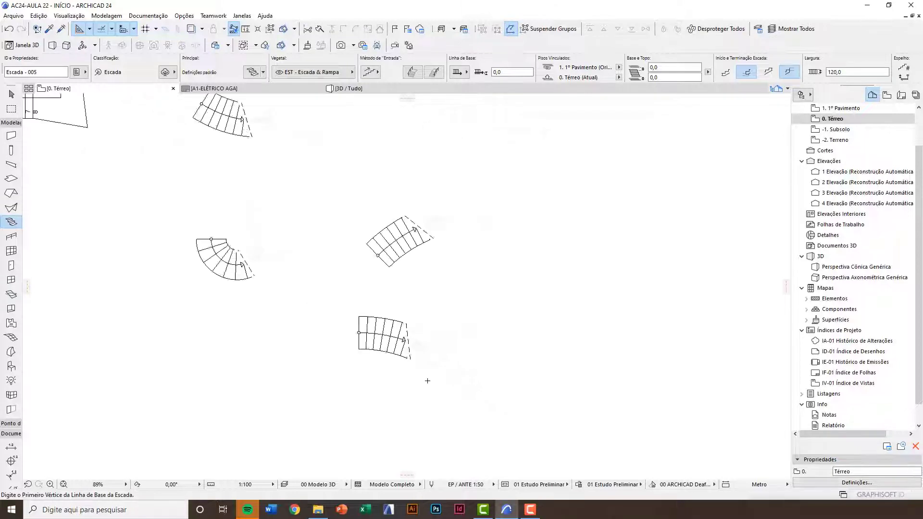
key(F3)
shift+middle_drag(411, 314, 434, 346)
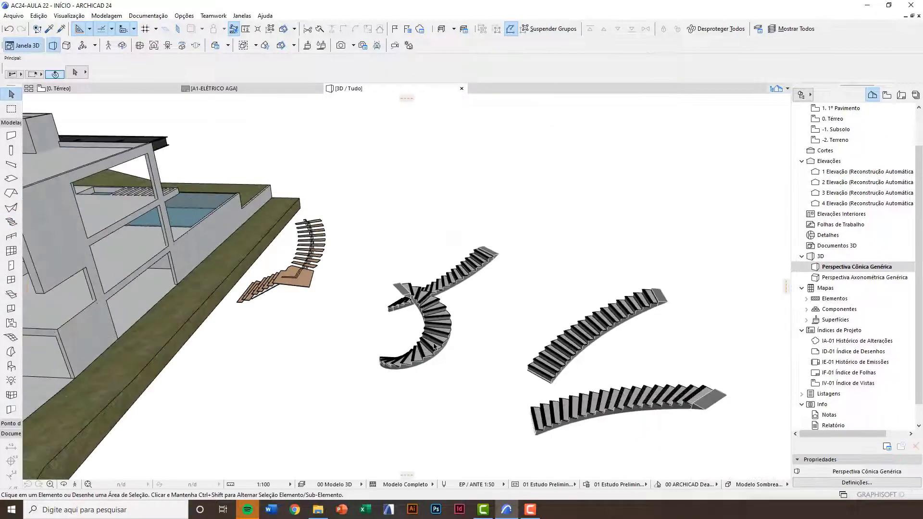
key(F2)
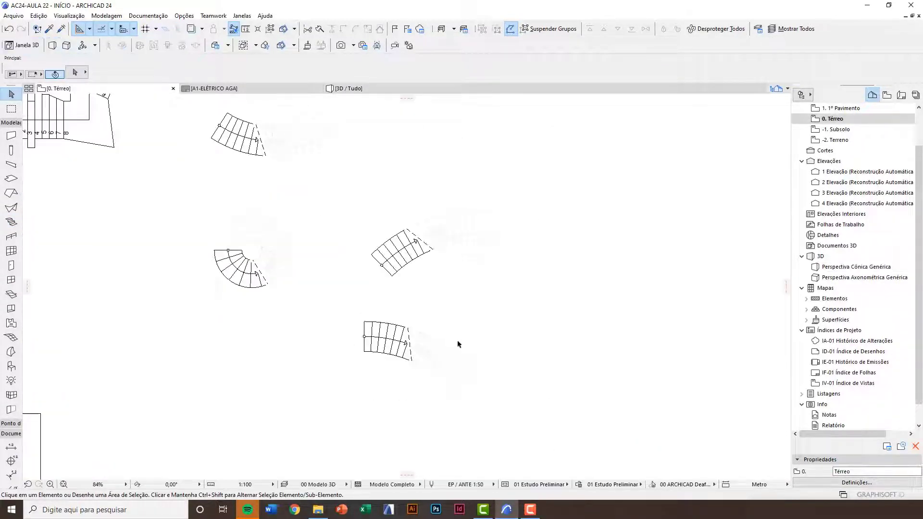
scroll(293, 313, down, 2)
scroll(231, 297, up, 2)
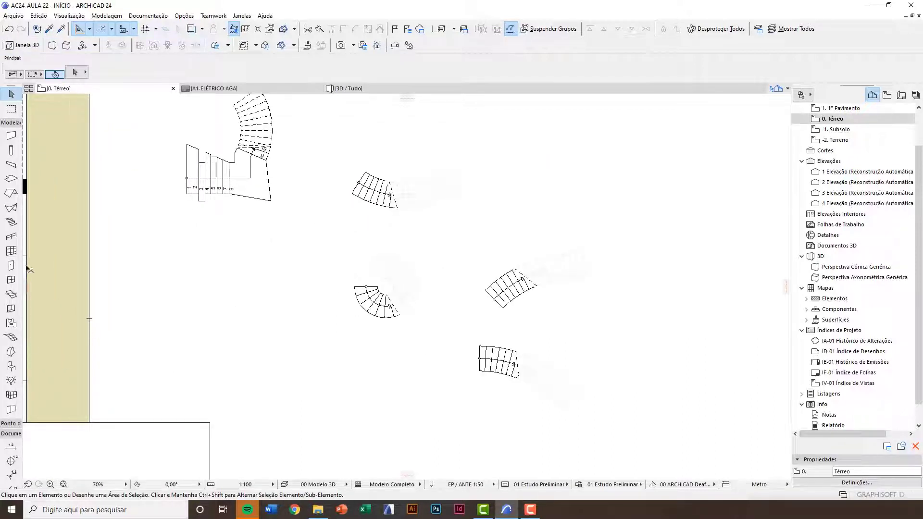
Draw two connected single-segment lines on the EST - Escada & Rampa layer, below the circular stair, with the second running almost straight down.
click(11, 122)
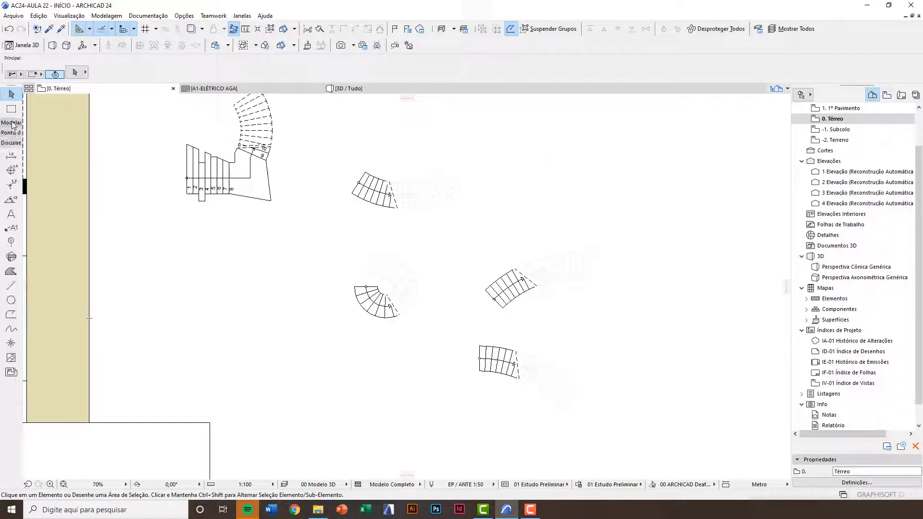
click(11, 285)
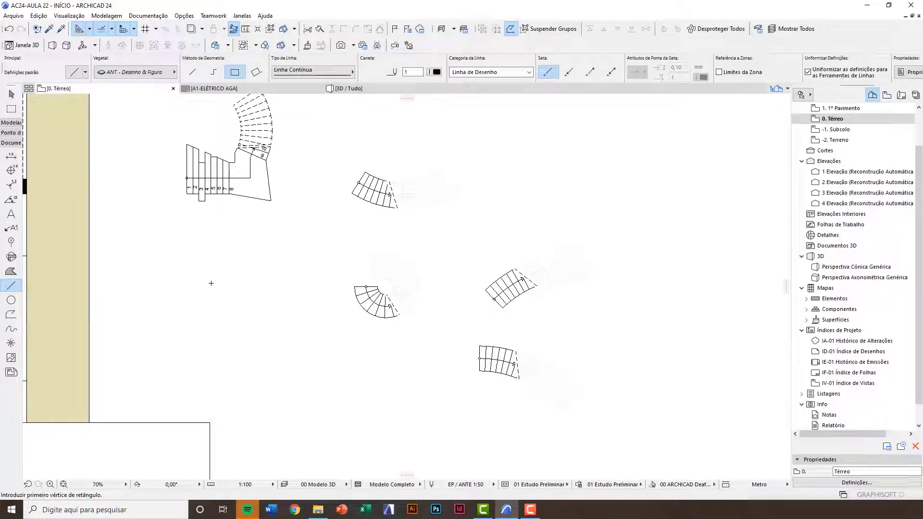
click(197, 75)
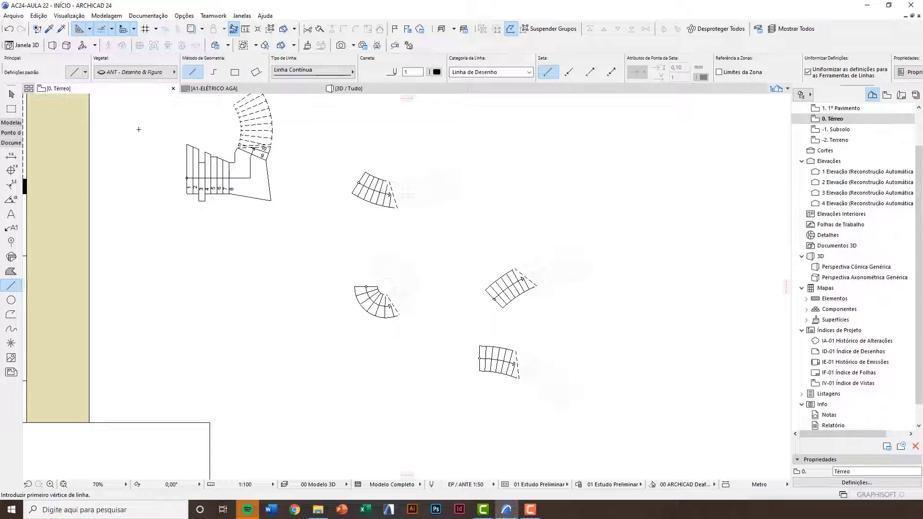
click(135, 73)
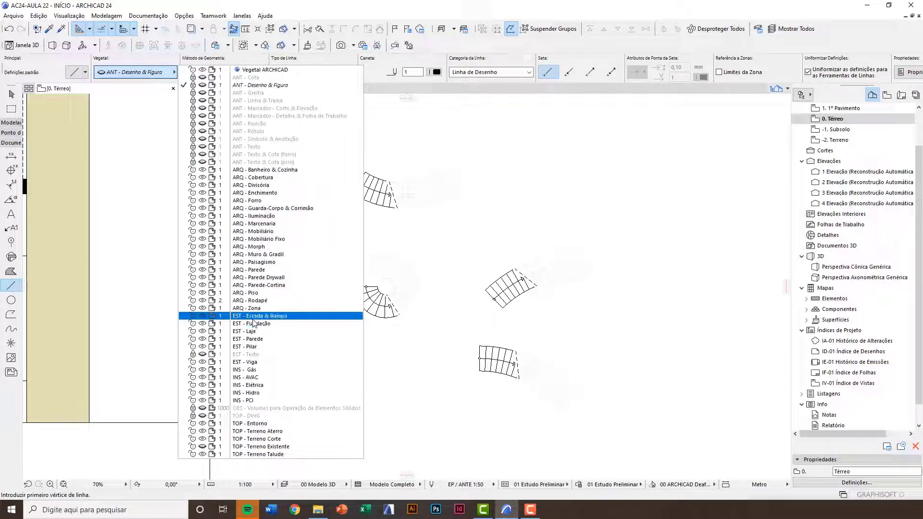
click(258, 317)
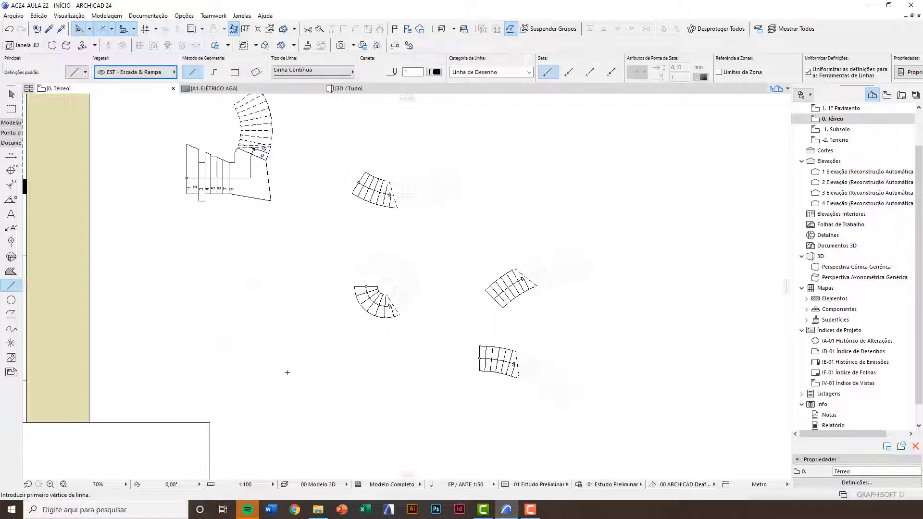
click(261, 364)
click(306, 396)
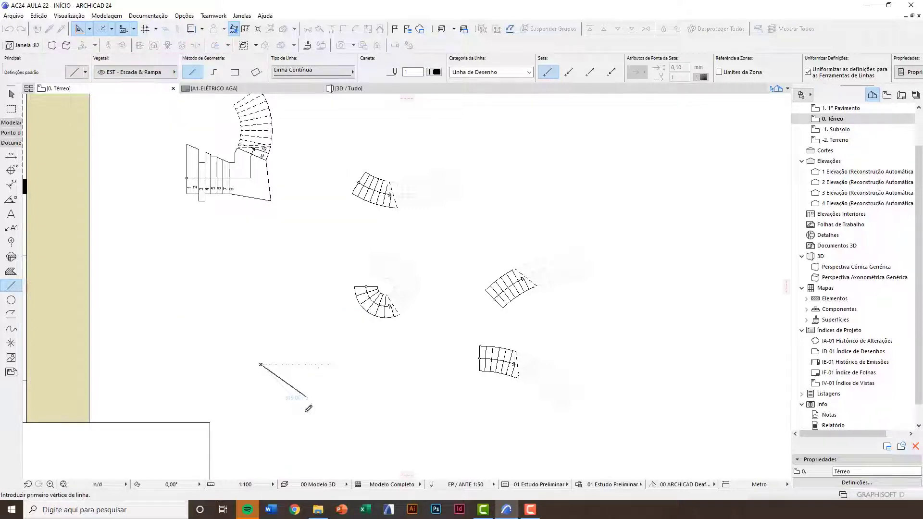
click(306, 396)
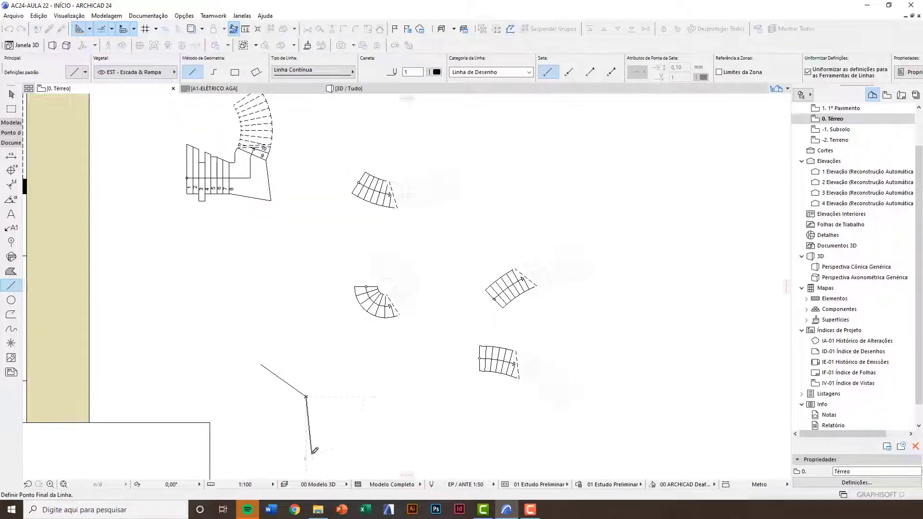
click(311, 453)
middle_drag(306, 428, 298, 381)
key(Escape)
Bend the upper line into an arc with a radius of about 205 and the lower line in the opposite direction, forming an S curve.
click(284, 340)
click(287, 342)
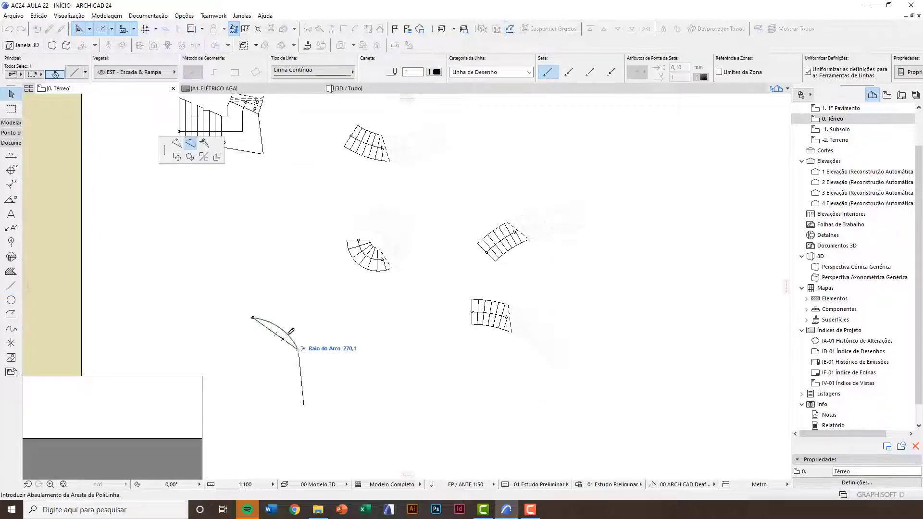
scroll(288, 334, up, 3)
click(277, 319)
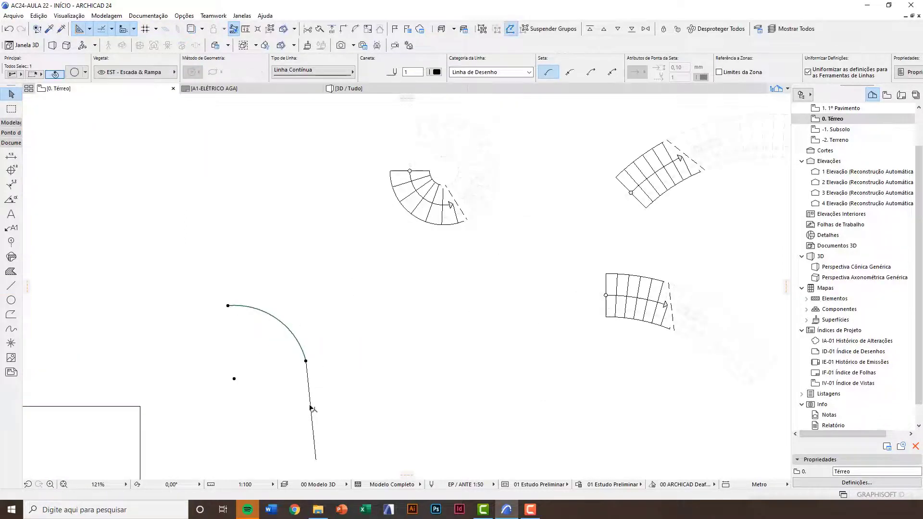
click(311, 408)
click(312, 446)
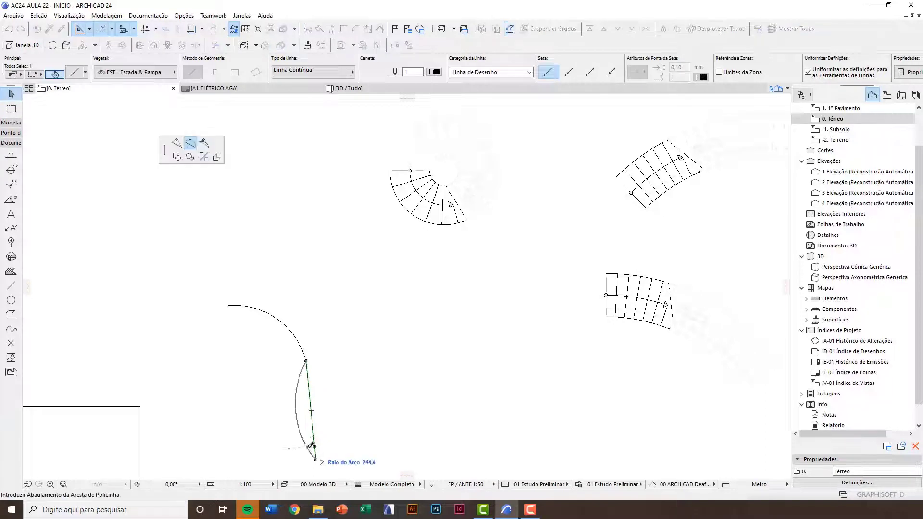
click(281, 407)
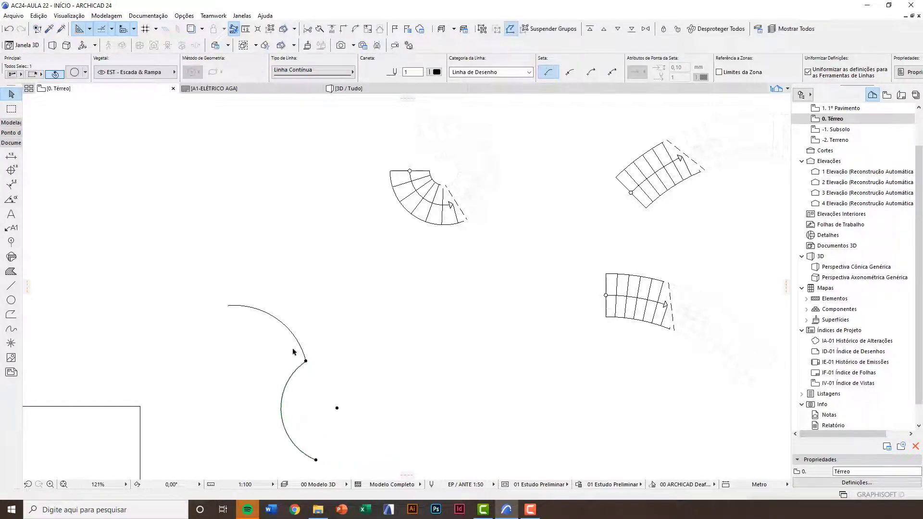
Increase the upper arc's bulge, move its free end farther out toward the building, and readjust its curvature.
click(299, 339)
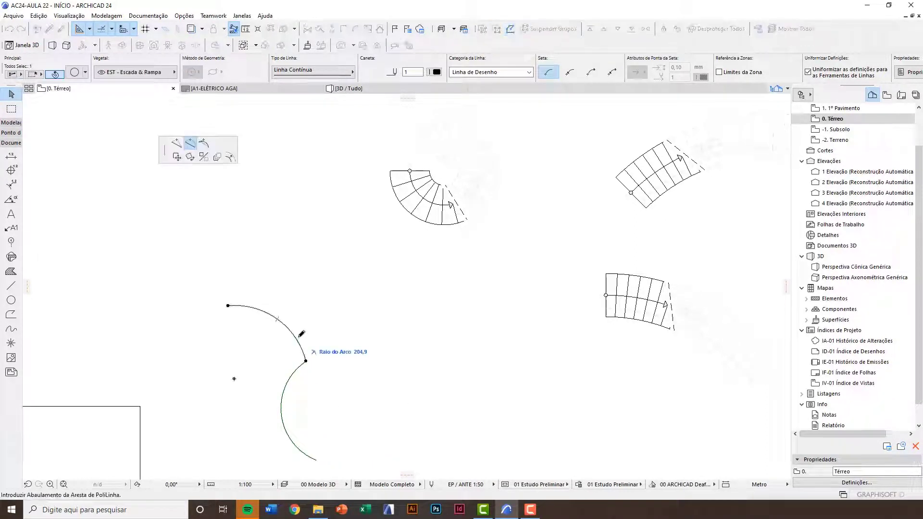
click(323, 318)
scroll(324, 318, down, 4)
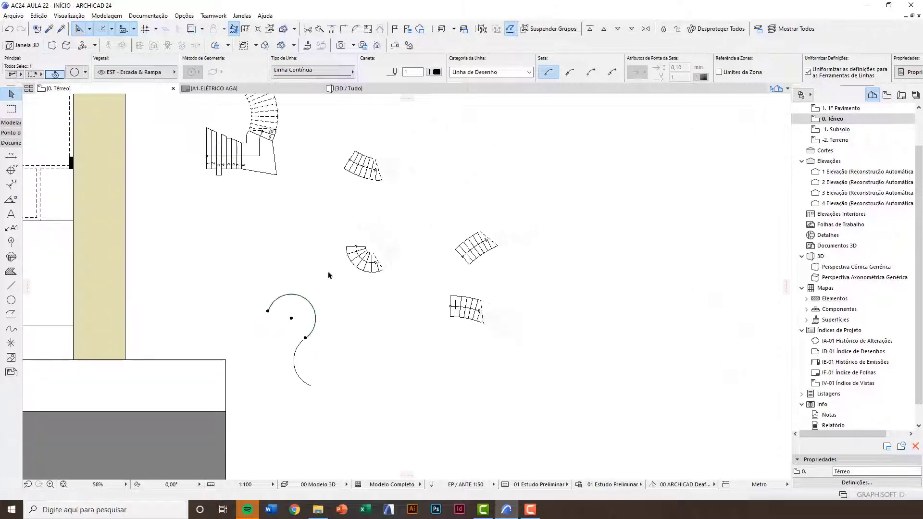
key(Escape)
click(283, 299)
click(268, 311)
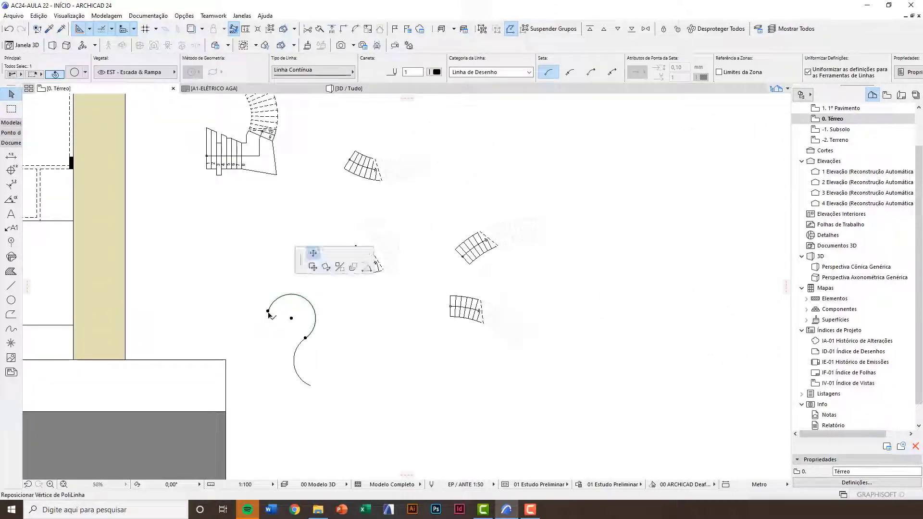
click(228, 298)
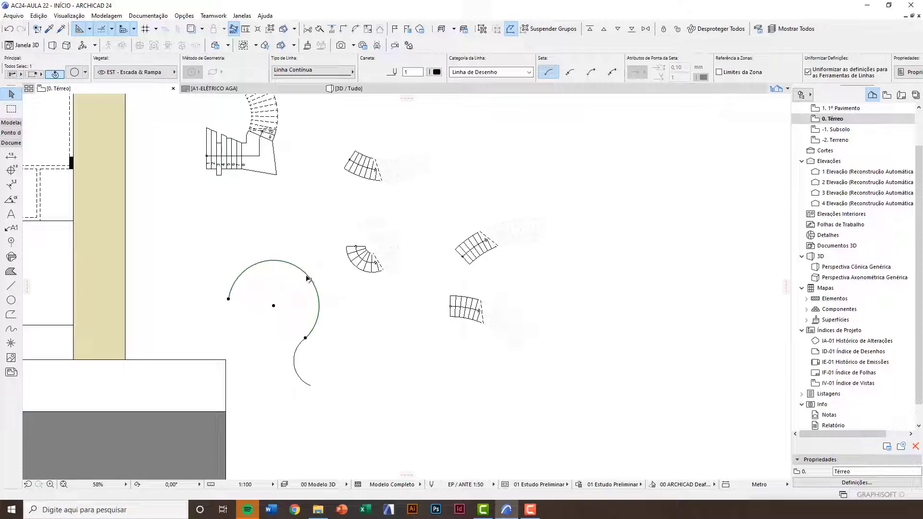
click(308, 278)
click(237, 304)
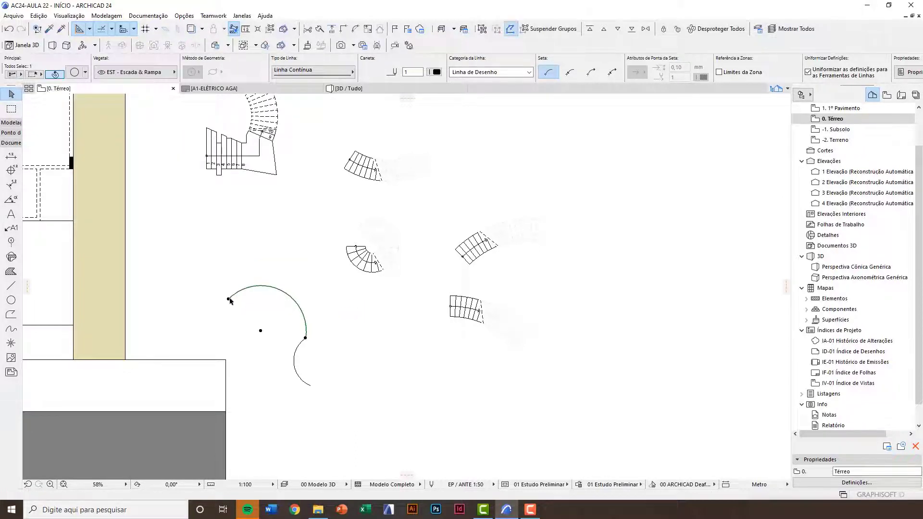
Move the upper arc's free end up above the lower arc and flatten its curve to smooth the S shape, leaving it deselected.
click(229, 299)
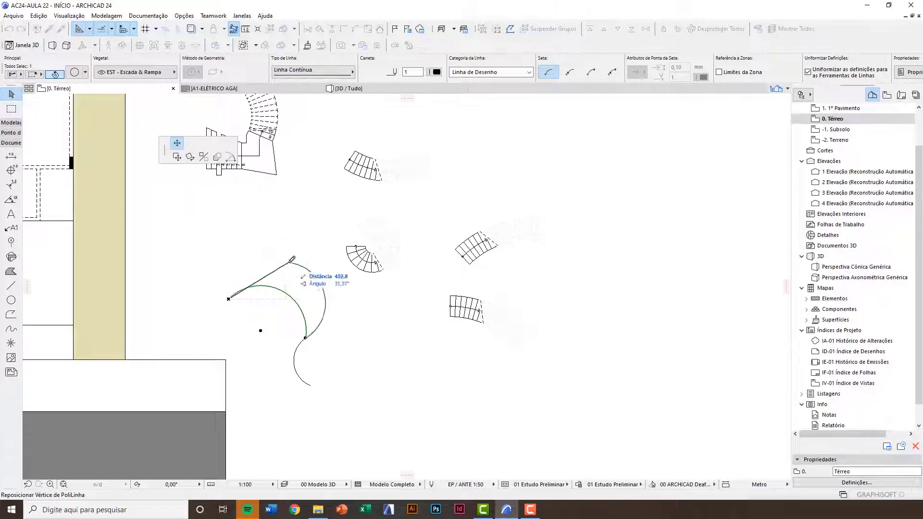
click(292, 259)
click(328, 301)
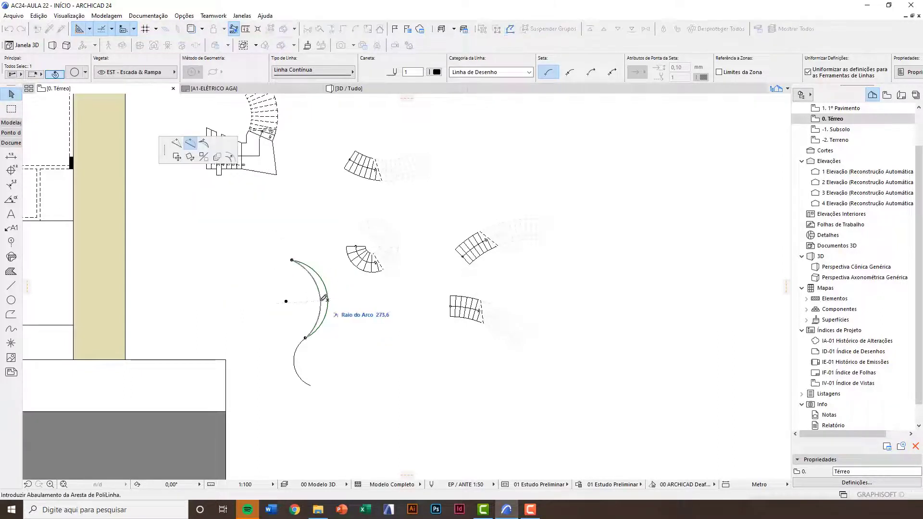
click(317, 299)
click(330, 347)
scroll(330, 347, up, 1)
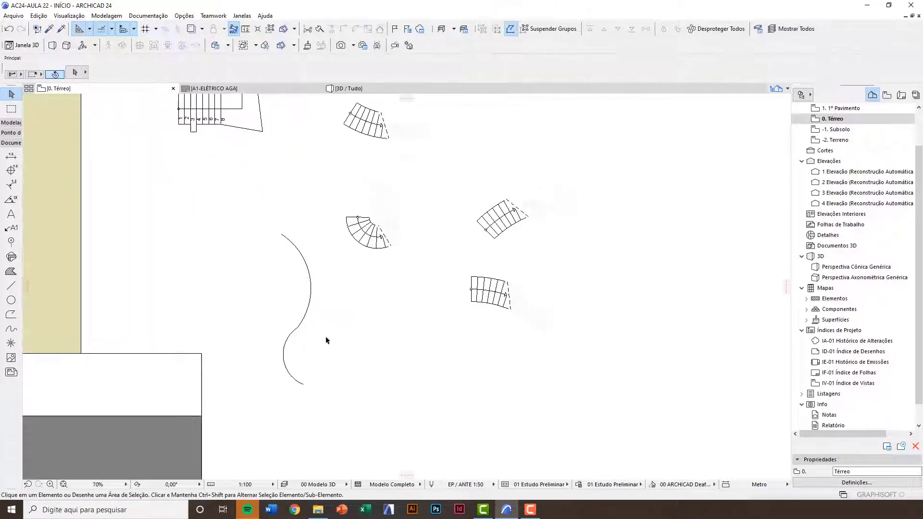
click(310, 300)
click(310, 297)
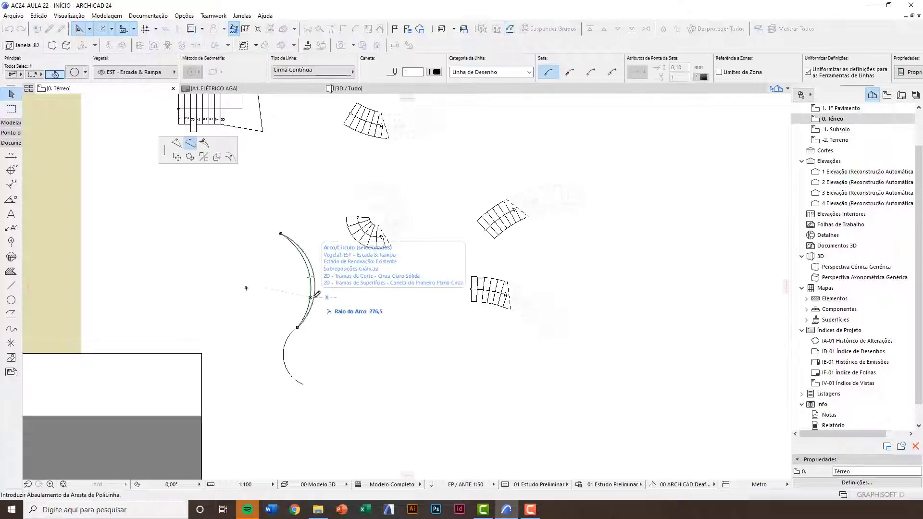
click(314, 298)
click(335, 292)
Pick up the L-shaped stair's parameters as the defaults for a new stair.
middle_drag(331, 291, 296, 297)
middle_drag(239, 359, 273, 492)
scroll(231, 185, up, 4)
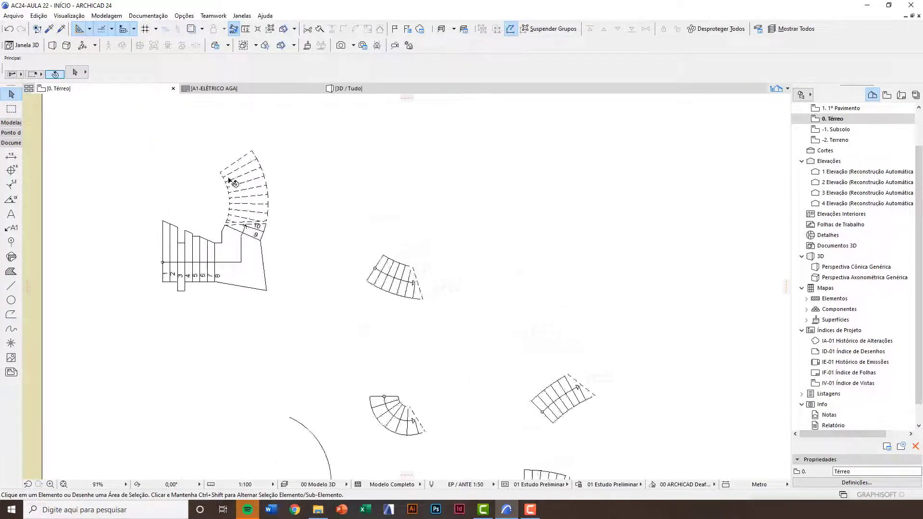
click(49, 28)
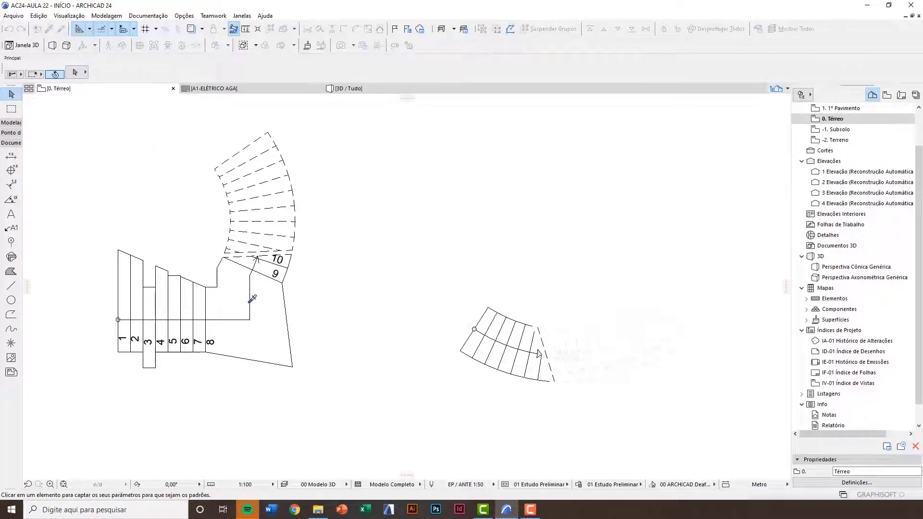
click(260, 312)
Create a stair along the S-shaped guide curve with the Magic Wand, running from the lower arc up to the upper arc.
scroll(289, 265, down, 7)
scroll(315, 382, up, 5)
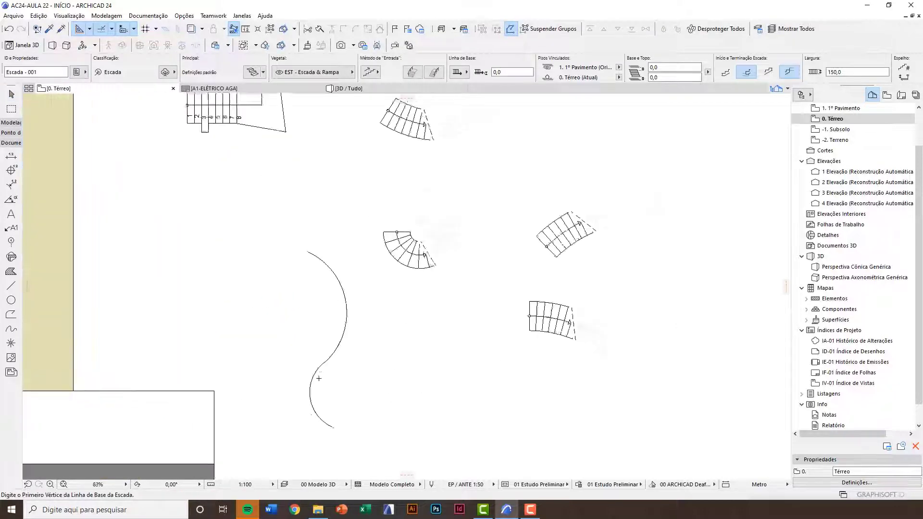
middle_drag(313, 358, 295, 337)
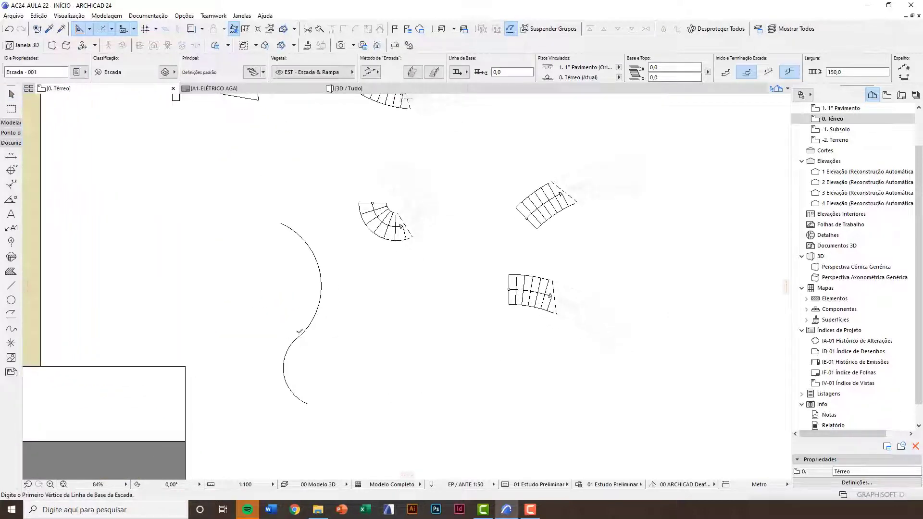
key(space)
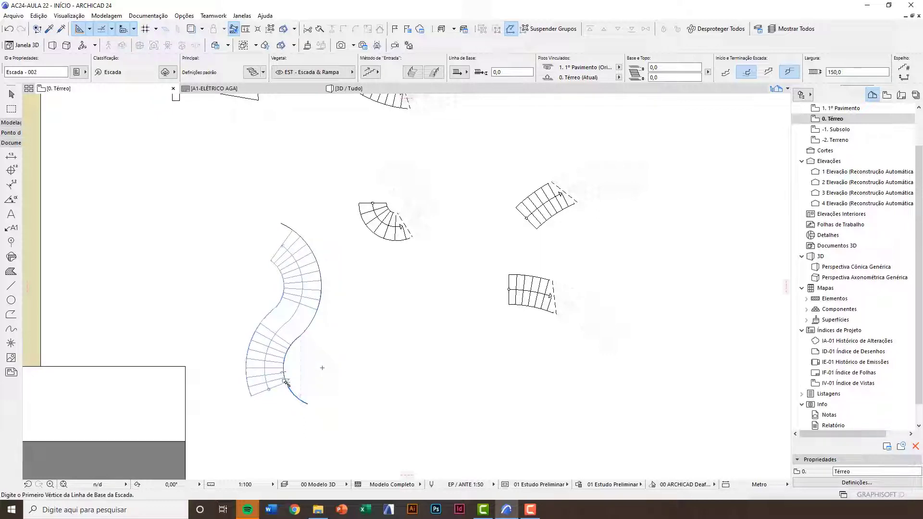
click(285, 382)
key(Escape)
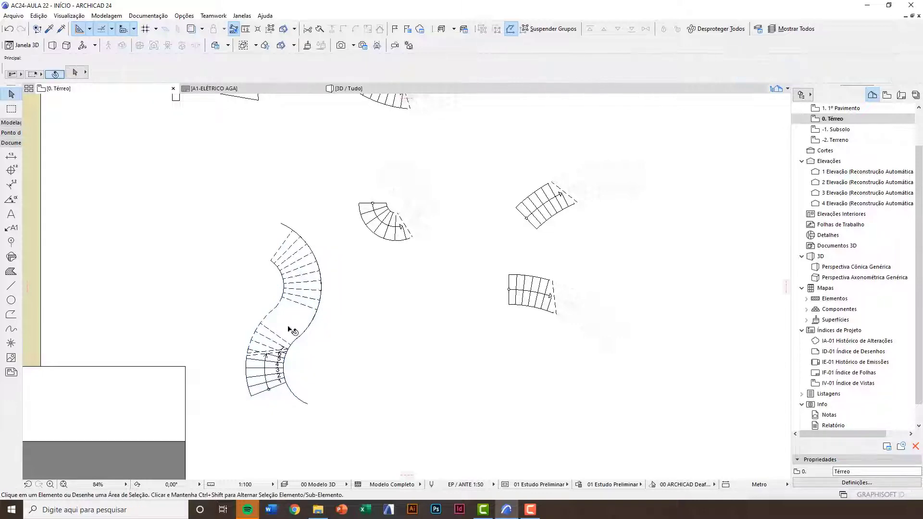
Examine the new S-shaped stair's treads and middle landing up close in 3D.
click(310, 318)
key(F5)
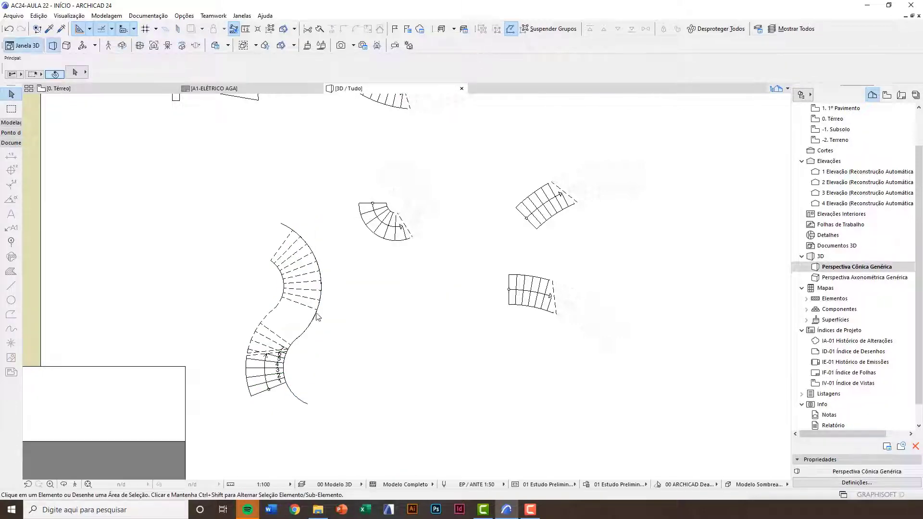
scroll(317, 354, up, 8)
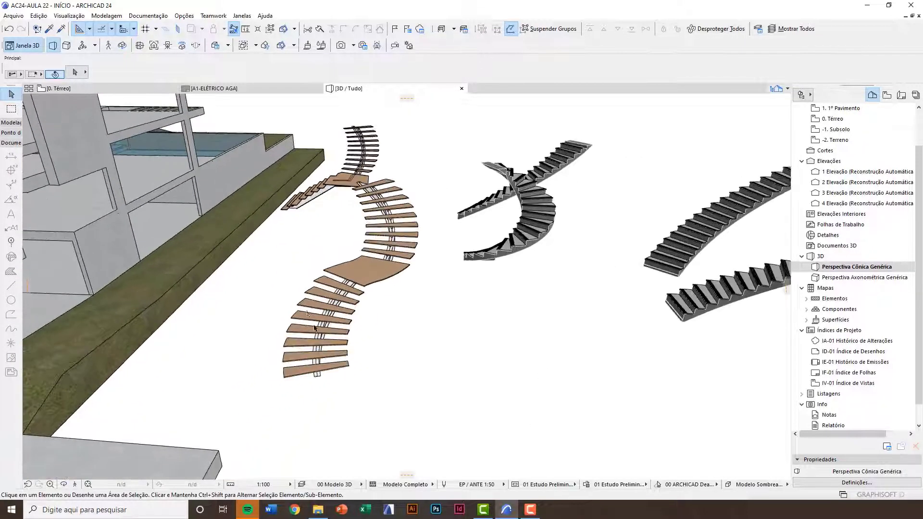
shift+middle_drag(353, 270, 451, 331)
scroll(450, 332, down, 3)
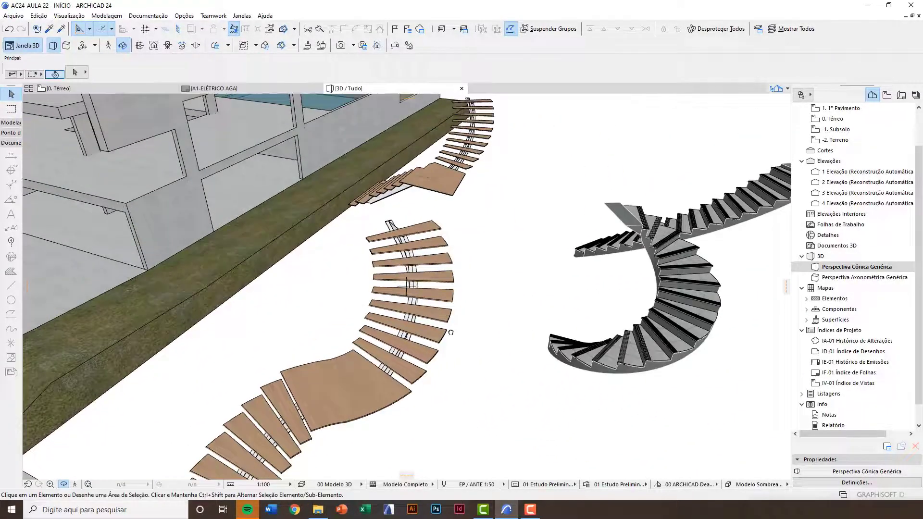
Check the S-shaped stair on the Térreo plan and compare it with all the other stairs in 3D.
key(F2)
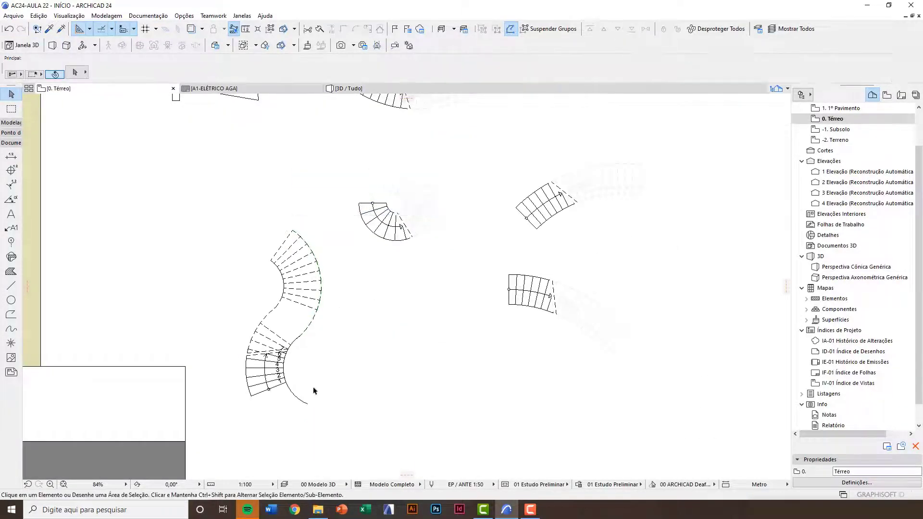
key(F3)
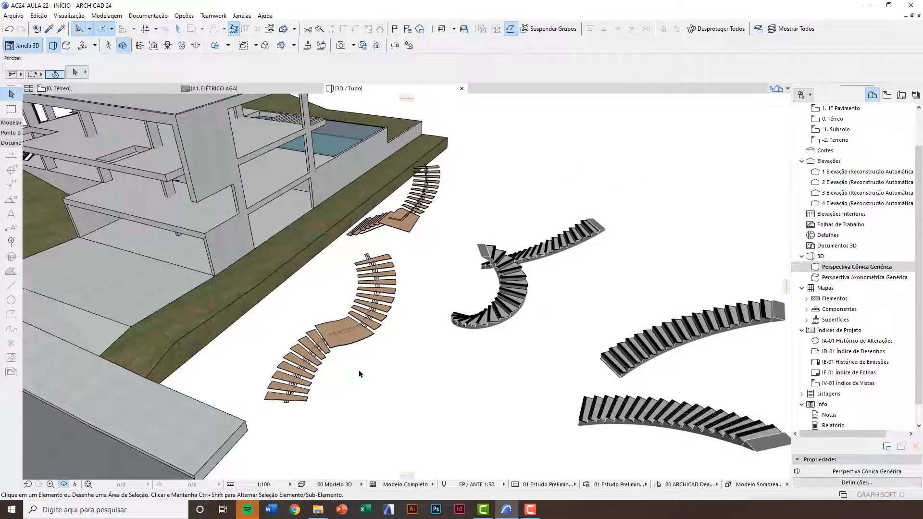
shift+middle_drag(357, 372, 430, 369)
middle_drag(492, 261, 379, 335)
middle_drag(301, 376, 355, 345)
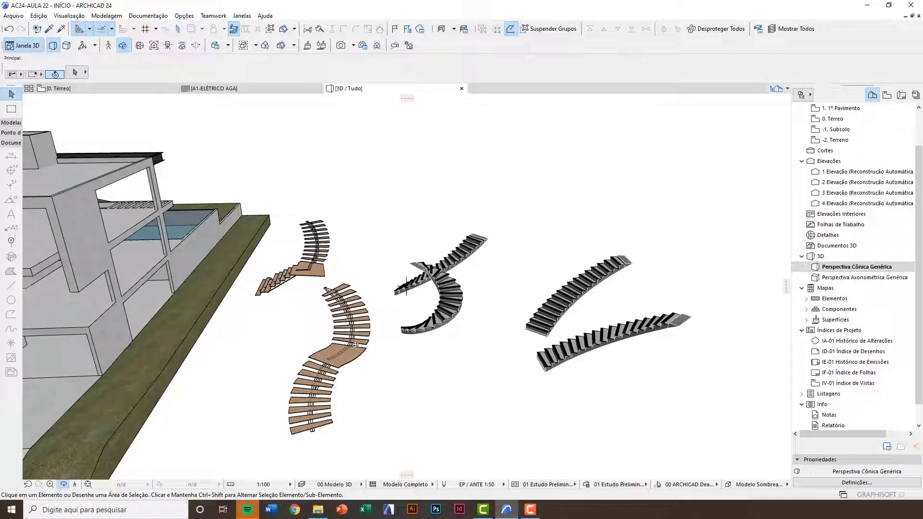
shift+middle_drag(322, 356, 333, 353)
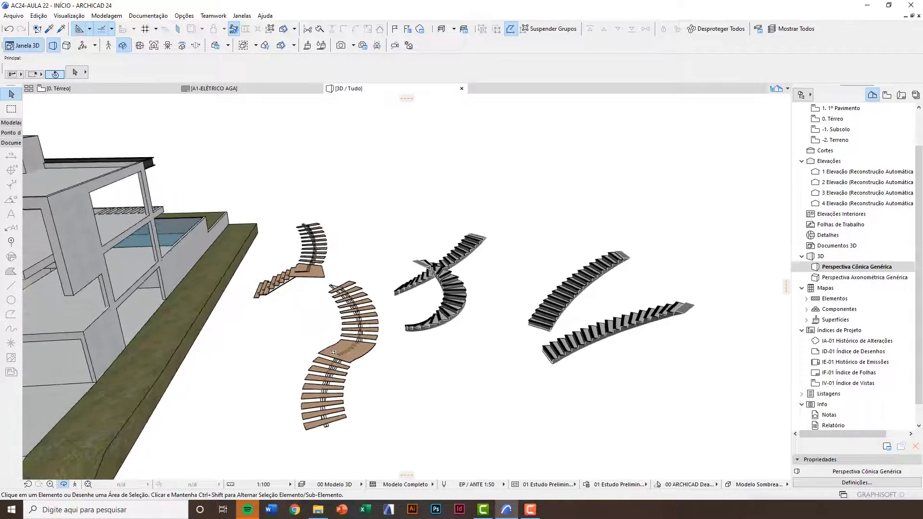
shift+middle_drag(468, 359, 448, 404)
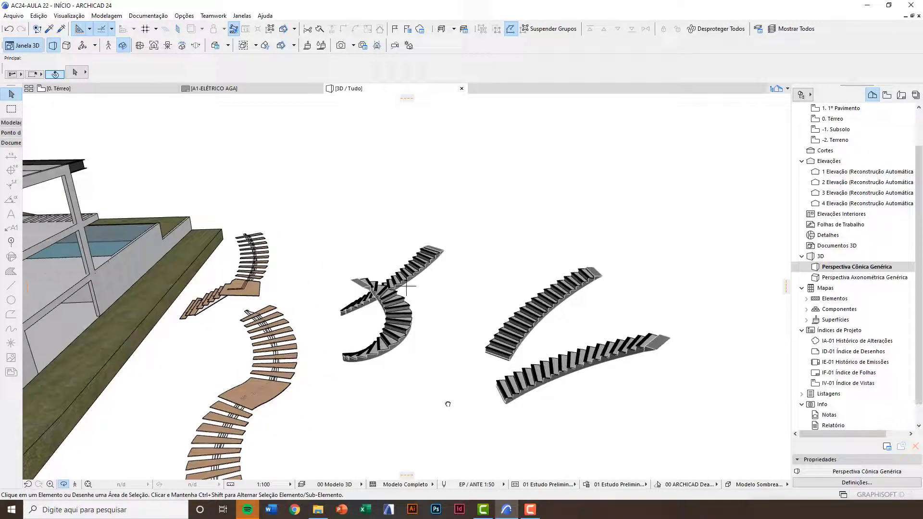